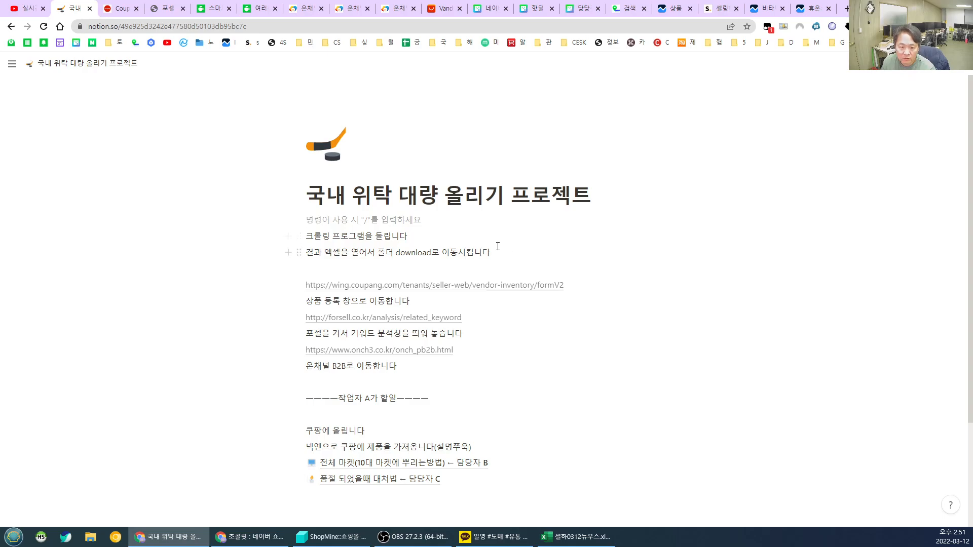
Insert two blank lines below the line about moving the result Excel file to the download folder
{"action": "scroll", "coordinate": [472, 244], "scroll_direction": "down", "scroll_amount": 3}
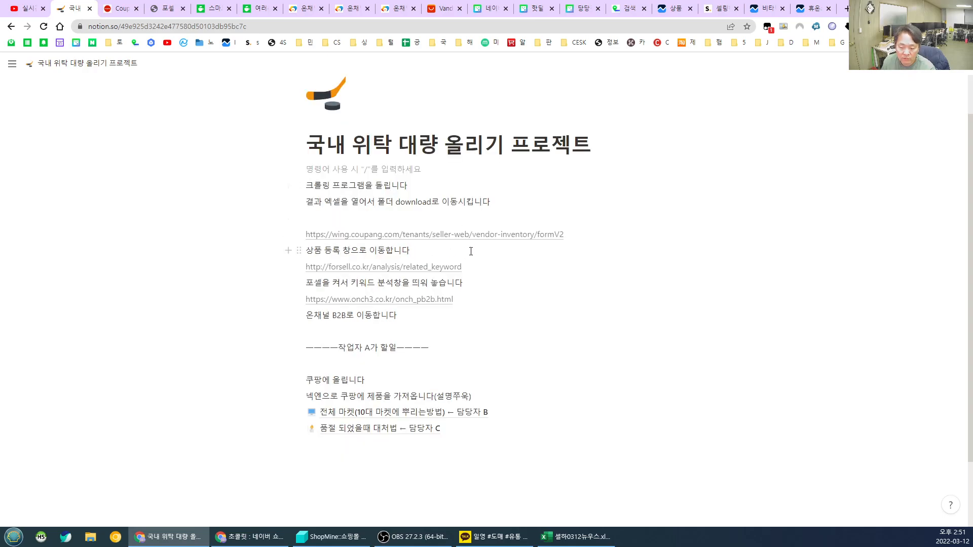
{"action": "scroll", "coordinate": [456, 241], "scroll_direction": "up", "scroll_amount": 2}
{"action": "left_click", "coordinate": [464, 235]}
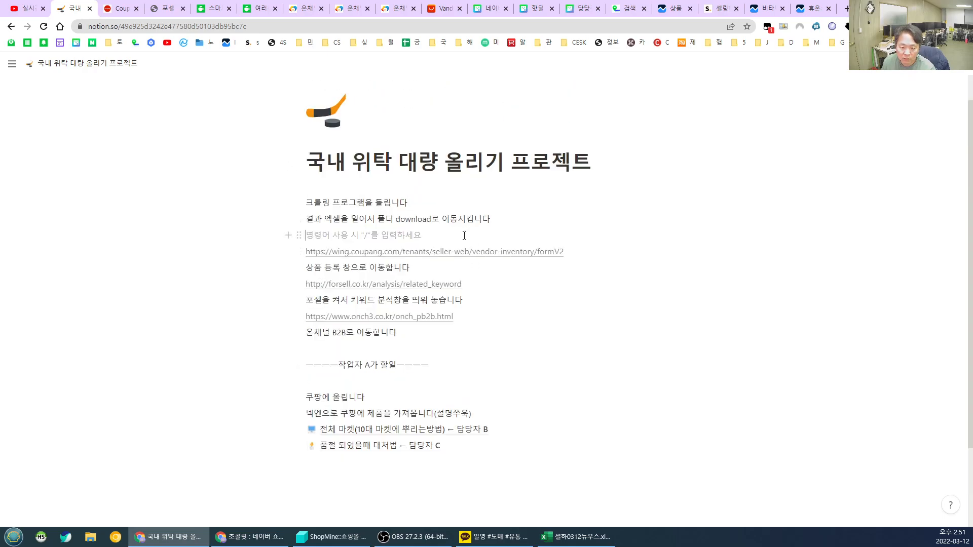
{"action": "left_click_drag", "start_coordinate": [497, 454], "coordinate": [452, 205]}
{"action": "left_click", "coordinate": [576, 222]}
{"action": "key", "text": "Return"}
{"action": "key", "text": "Return"}
{"action": "left_click", "coordinate": [440, 237]}
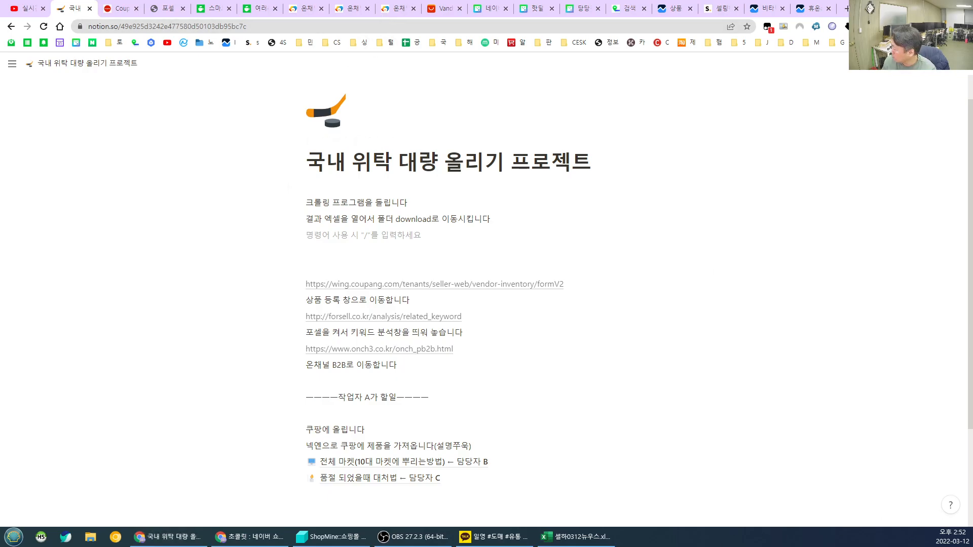
Open YouTube in place of the page in another already open browser tab
{"action": "left_click", "coordinate": [485, 8]}
{"action": "left_click", "coordinate": [484, 22]}
{"action": "type", "text": "ㅛㅐㅕ"}
{"action": "key", "text": "Return"}
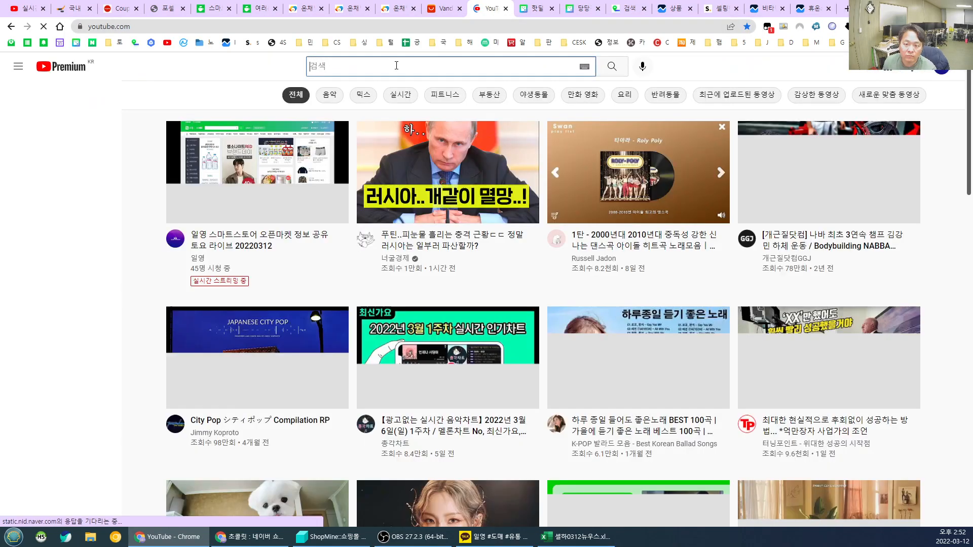
Search YouTube for "꾸리방법" and look through the results
{"action": "left_click", "coordinate": [396, 65]}
{"action": "type", "text": "꾸리방브"}
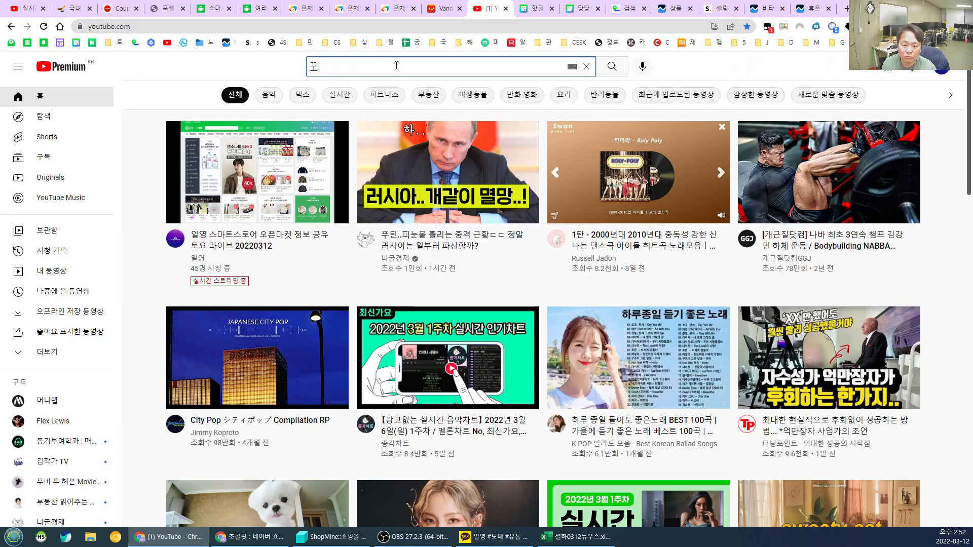
{"action": "type", "text": "ㅂ"}
{"action": "key", "text": "Return"}
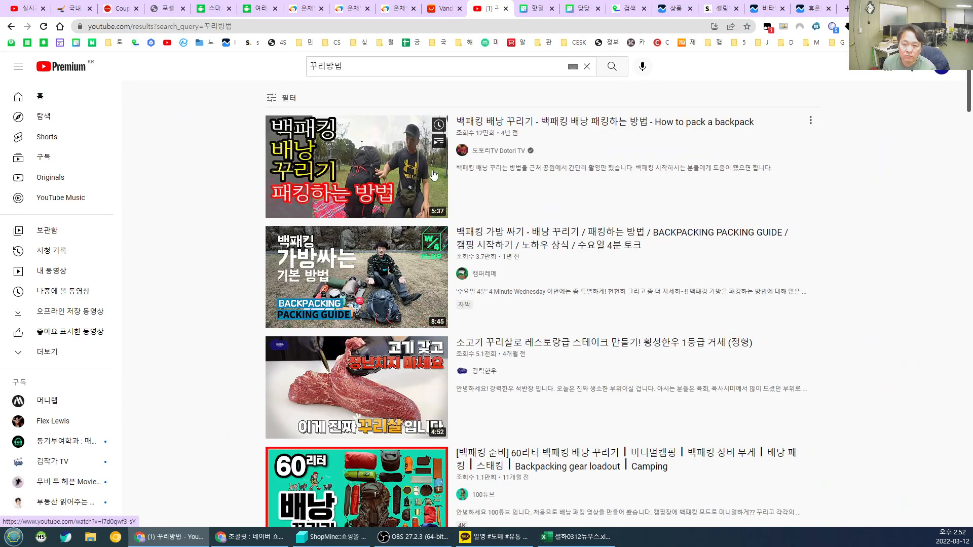
{"action": "scroll", "coordinate": [514, 246], "scroll_direction": "down", "scroll_amount": 20}
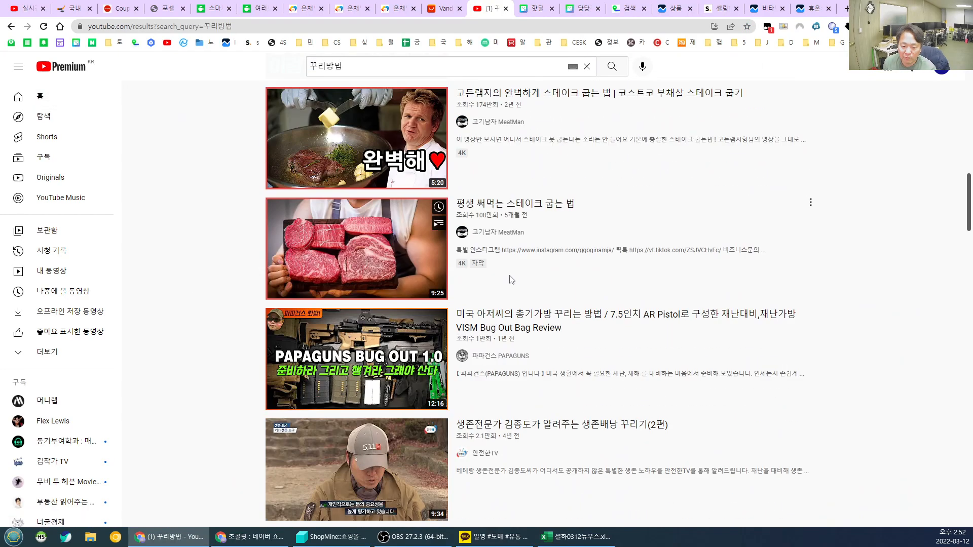
{"action": "scroll", "coordinate": [511, 291], "scroll_direction": "down", "scroll_amount": 1}
{"action": "scroll", "coordinate": [568, 285], "scroll_direction": "up", "scroll_amount": 11}
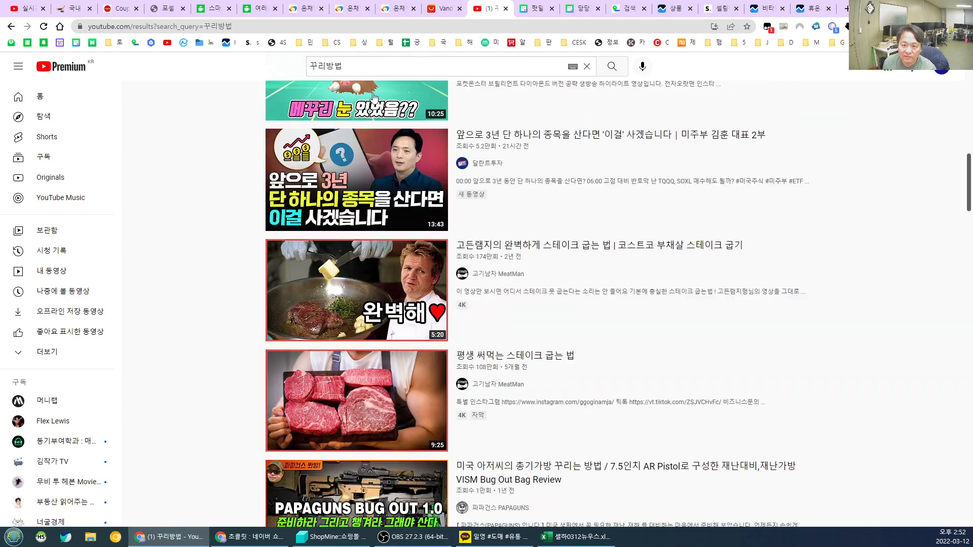
Search YouTube for "쿠팡 꾸리" and open the video on 쿠팡 상품등록 방법 with 꾸리 리스팅
{"action": "left_click_drag", "start_coordinate": [326, 66], "coordinate": [407, 70]}
{"action": "key", "text": "BackSpace"}
{"action": "key", "text": "Home"}
{"action": "type", "text": "쿠팡"}
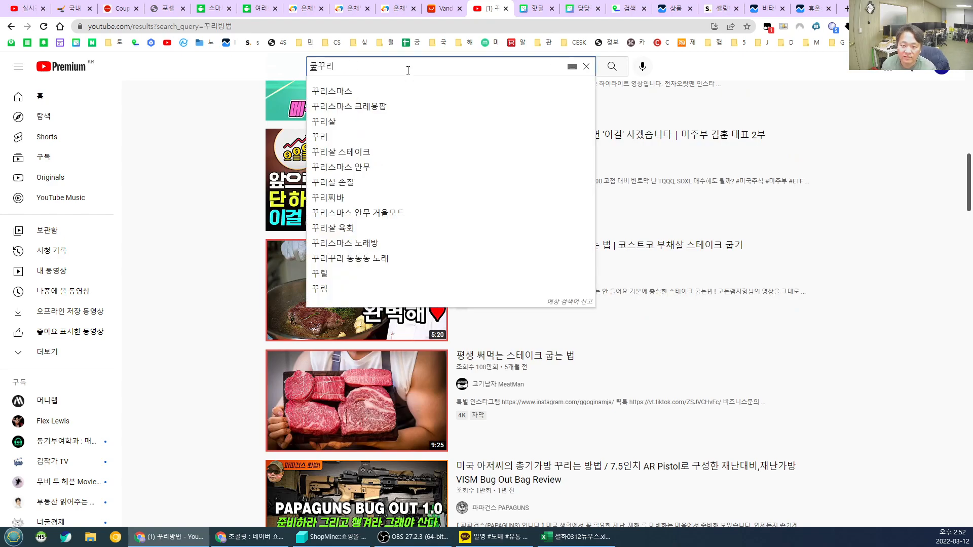
{"action": "key", "text": "Return"}
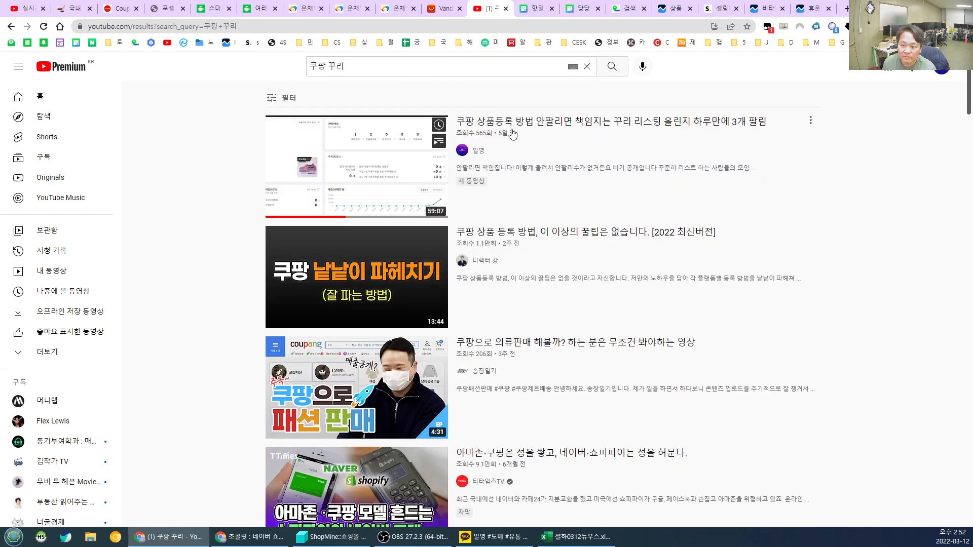
{"action": "left_click", "coordinate": [519, 132]}
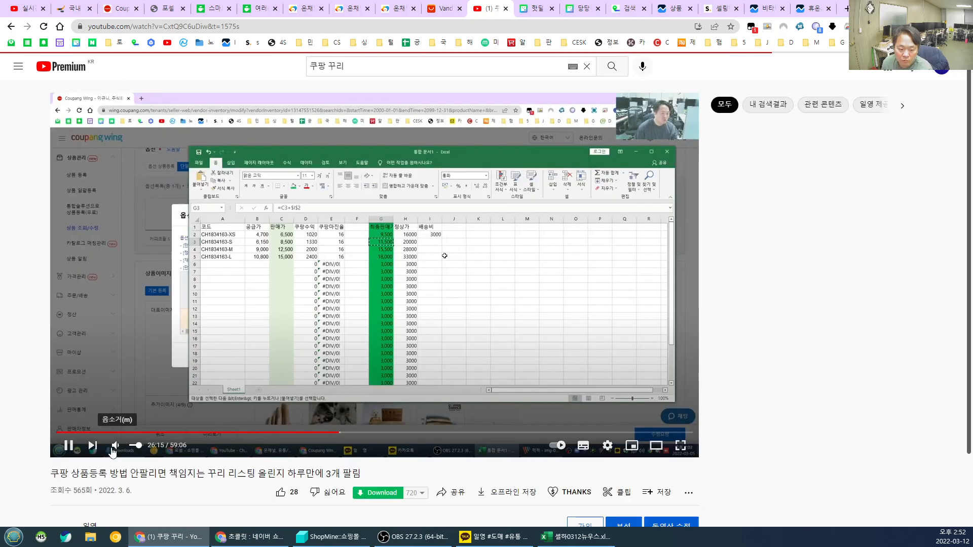
Mute the video and pause it at about 4:38, where the Coupang Wing 상품 등록 form is shown
{"action": "left_click", "coordinate": [111, 447]}
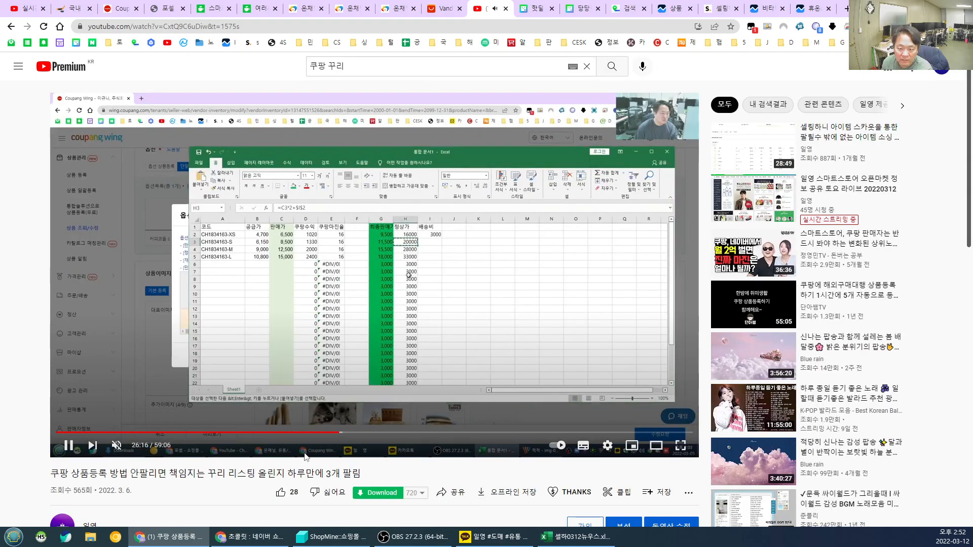
{"action": "left_click", "coordinate": [213, 432]}
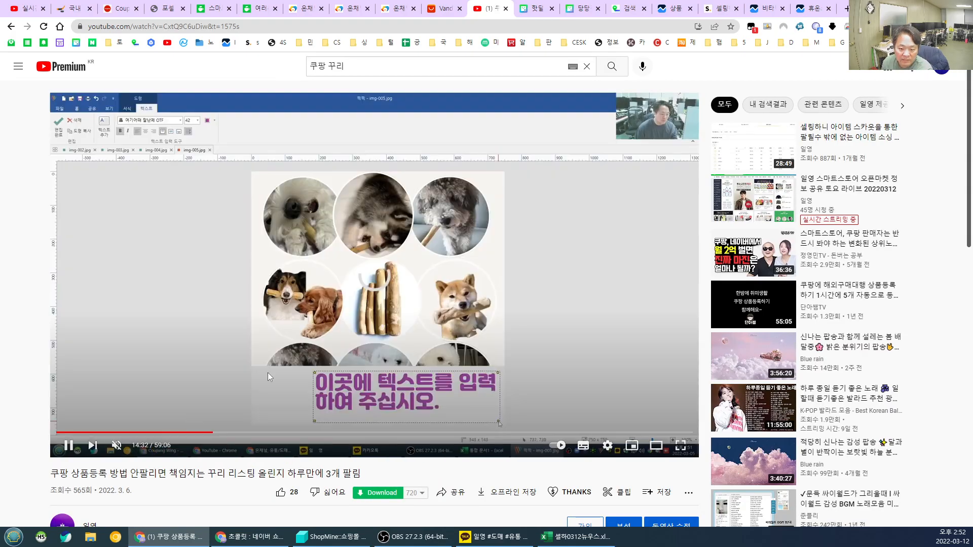
{"action": "left_click", "coordinate": [107, 433]}
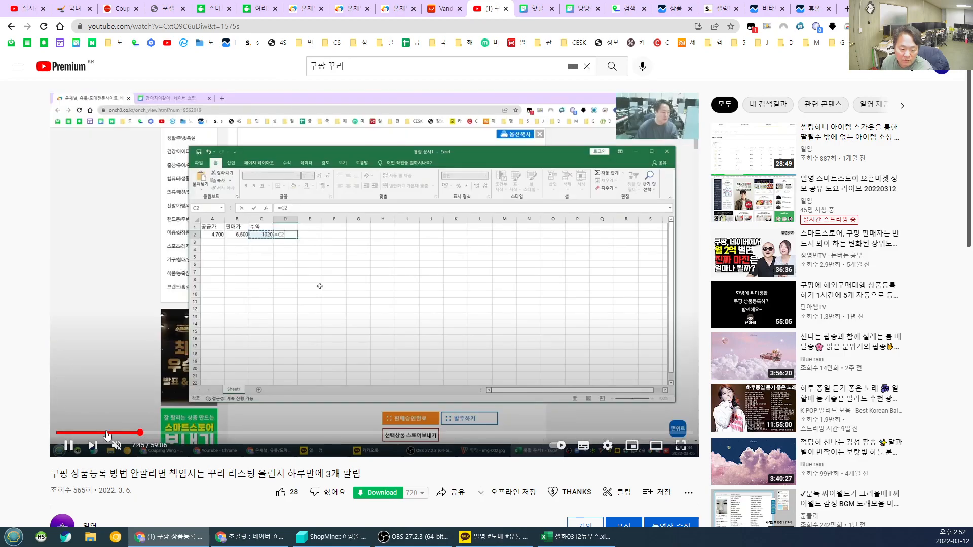
{"action": "left_click", "coordinate": [293, 293]}
Capture the 상품 등록 form area of the video and paste the image below the download line in the Notion project page
{"action": "key", "text": "ctrl+shift+c"}
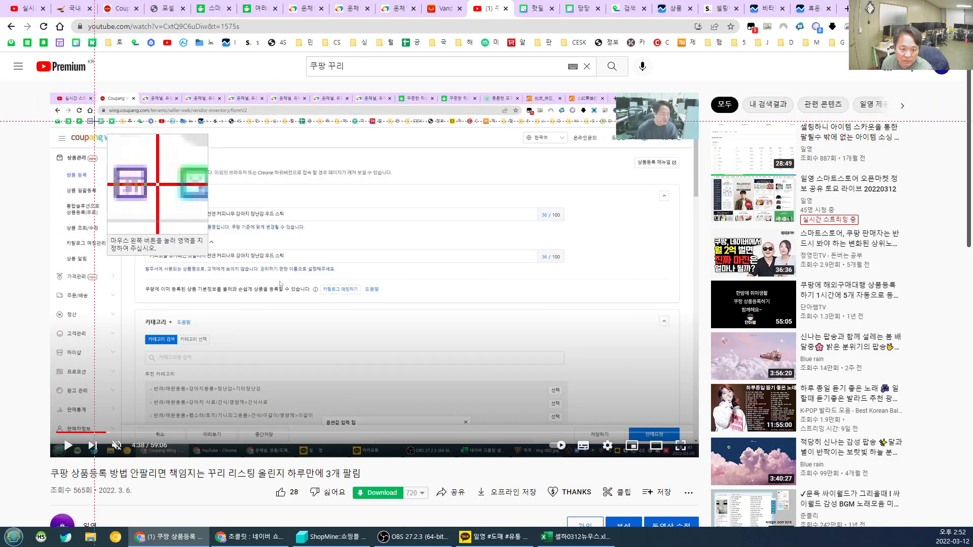
{"action": "left_click_drag", "start_coordinate": [81, 128], "coordinate": [637, 385]}
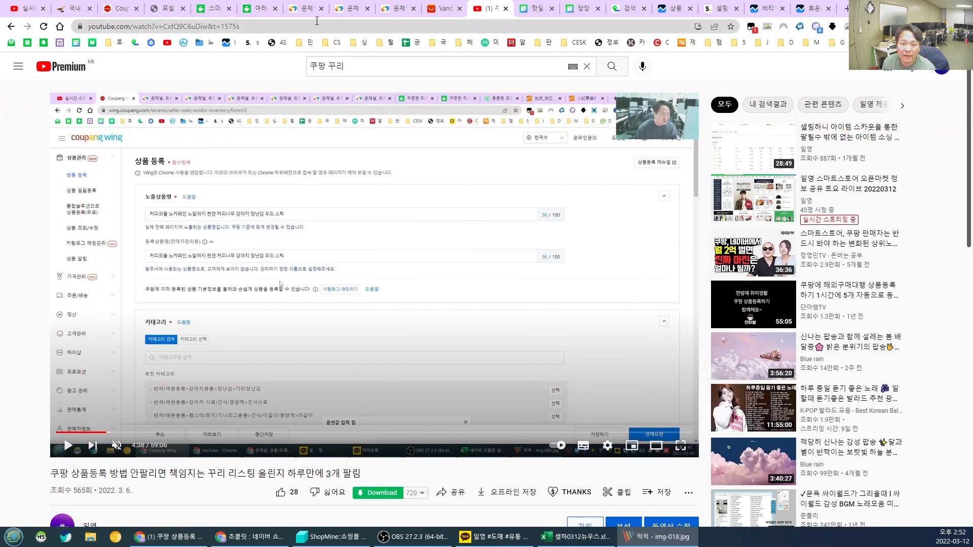
{"action": "left_click", "coordinate": [73, 9]}
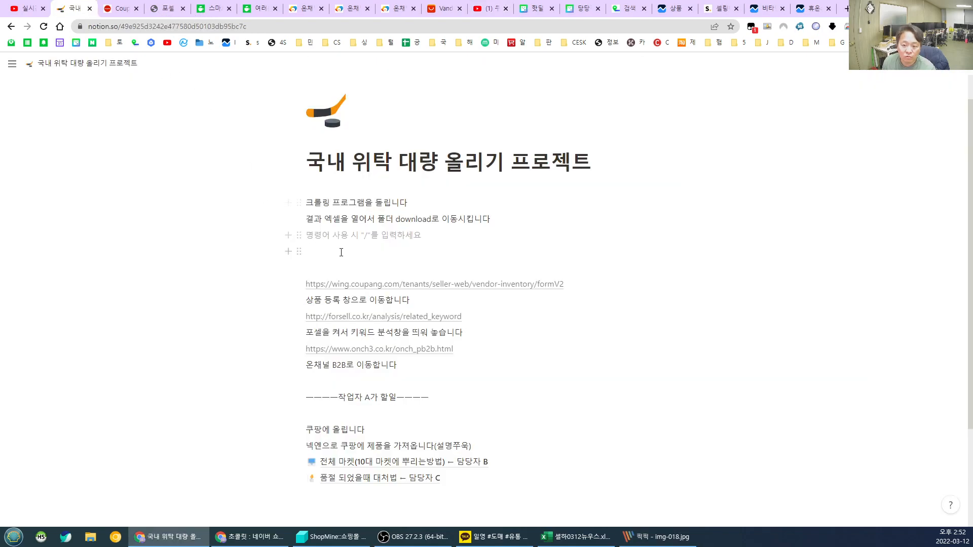
{"action": "key", "text": "ctrl+v"}
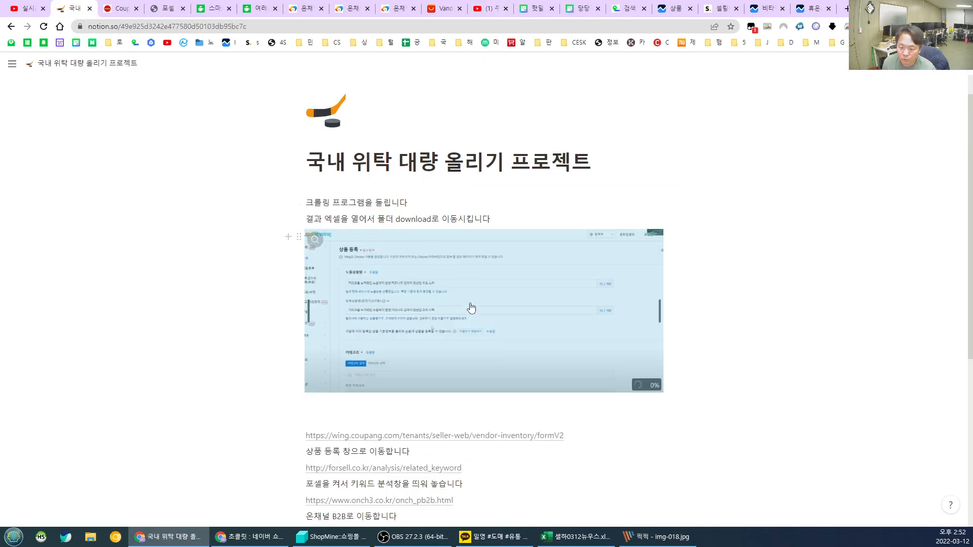
Write the line "노출 상품명 작성방법" directly below the pasted image
{"action": "left_click", "coordinate": [373, 405]}
{"action": "type", "text": "그"}
{"action": "key", "text": "BackSpace"}
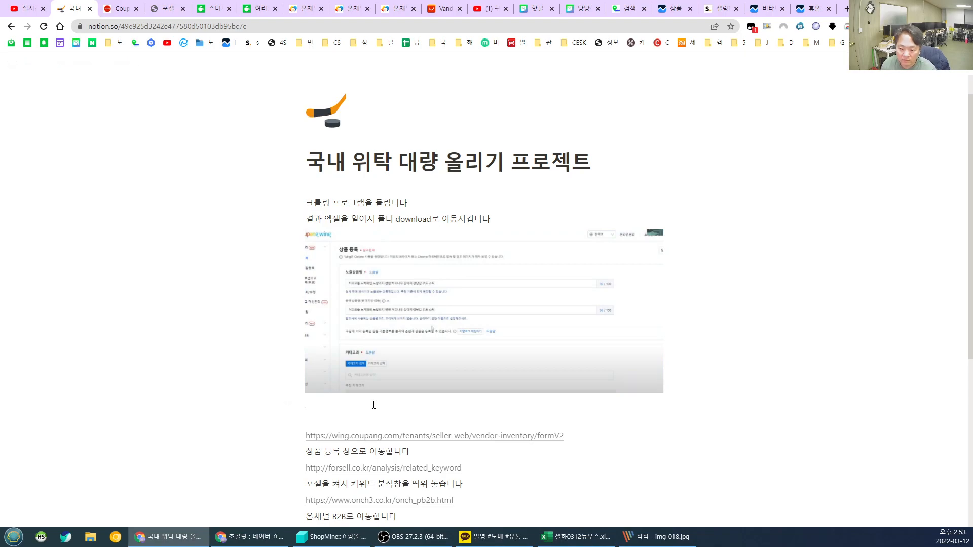
{"action": "type", "text": "노출 상품명 지작성방법"}
{"action": "key", "text": "Return"}
Add the instruction "내 제품이 겹쳐서 아이템 위너로 묶일 가능성 없게 올려야 한다" under the 노출 상품명 작성방법 line
{"action": "type", "text": "노출 ㅅ"}
{"action": "key", "text": "BackSpace"}
{"action": "key", "text": "BackSpace"}
{"action": "key", "text": "BackSpace"}
{"action": "key", "text": "BackSpace"}
{"action": "type", "text": "내"}
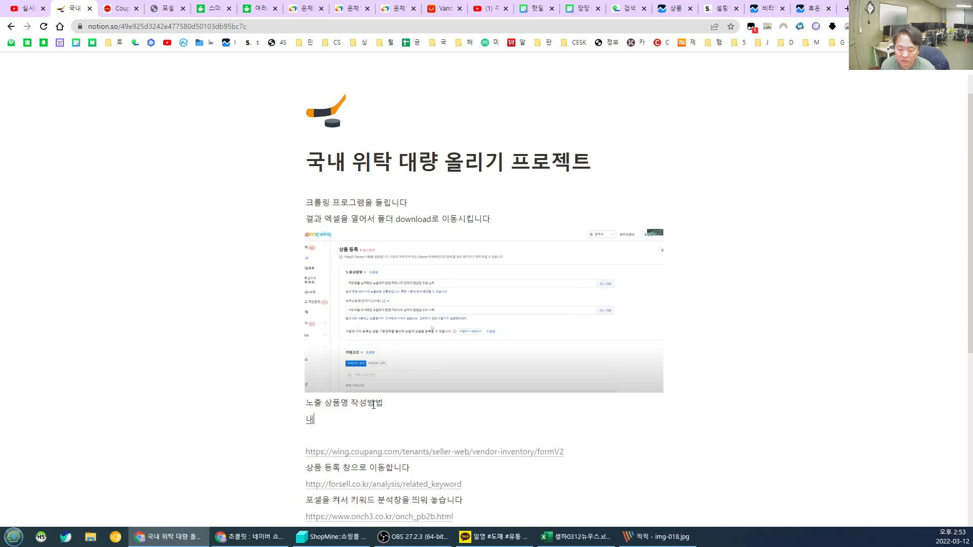
{"action": "type", "text": " 제품이 겹쳤"}
{"action": "type", "text": "서 아이템 위너로 뷔"}
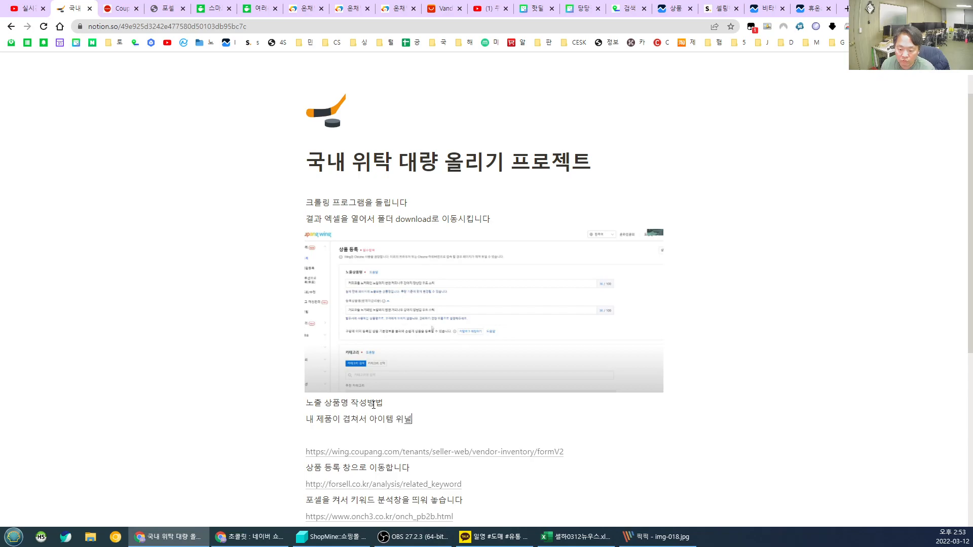
{"action": "key", "text": "BackSpace"}
{"action": "type", "text": "묶일 가능시성 없게 올려야 합"}
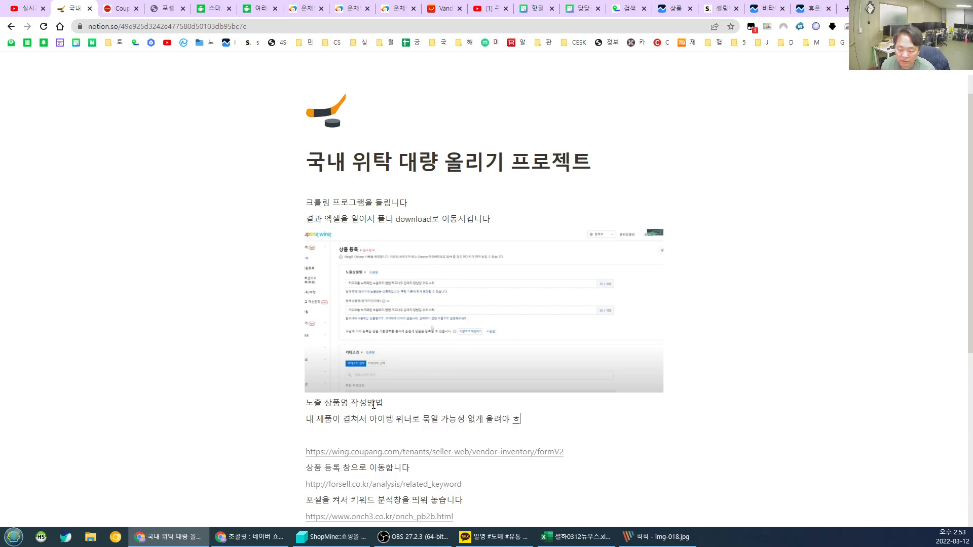
{"action": "key", "text": "BackSpace"}
{"action": "type", "text": "한다"}
{"action": "key", "text": "Return"}
Append "(파트타임 → 지시)" to the item-winner instruction and start a new line below it
{"action": "scroll", "coordinate": [365, 335], "scroll_direction": "down", "scroll_amount": 2}
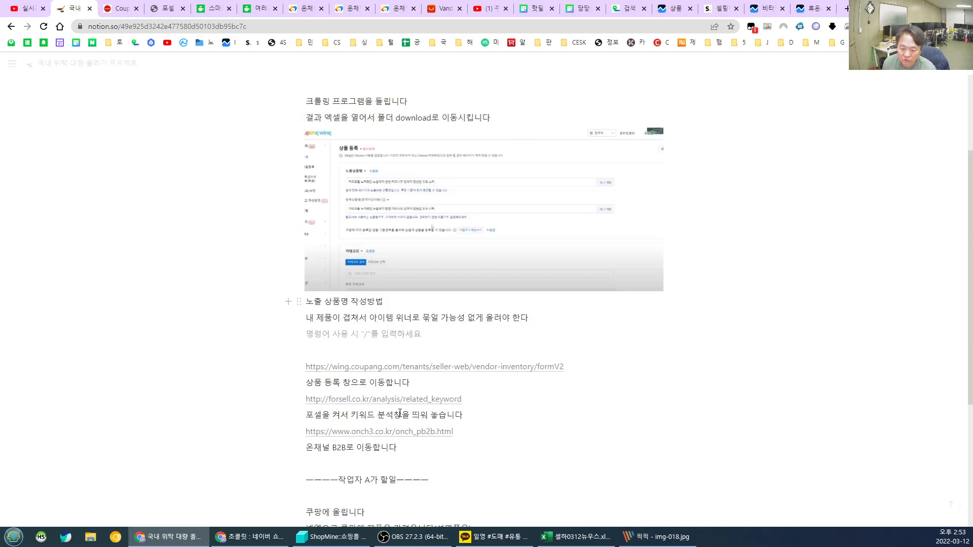
{"action": "left_click", "coordinate": [561, 315]}
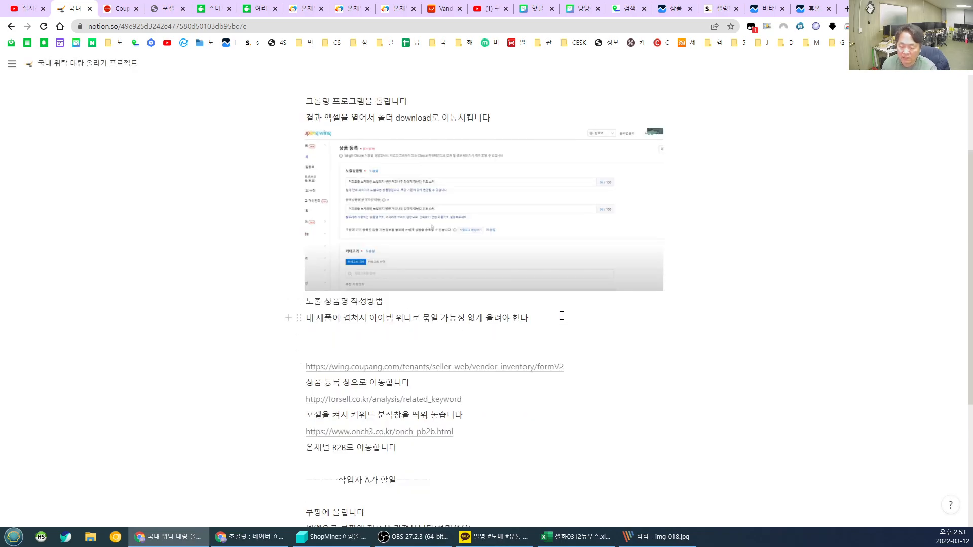
{"action": "type", "text": "(파"}
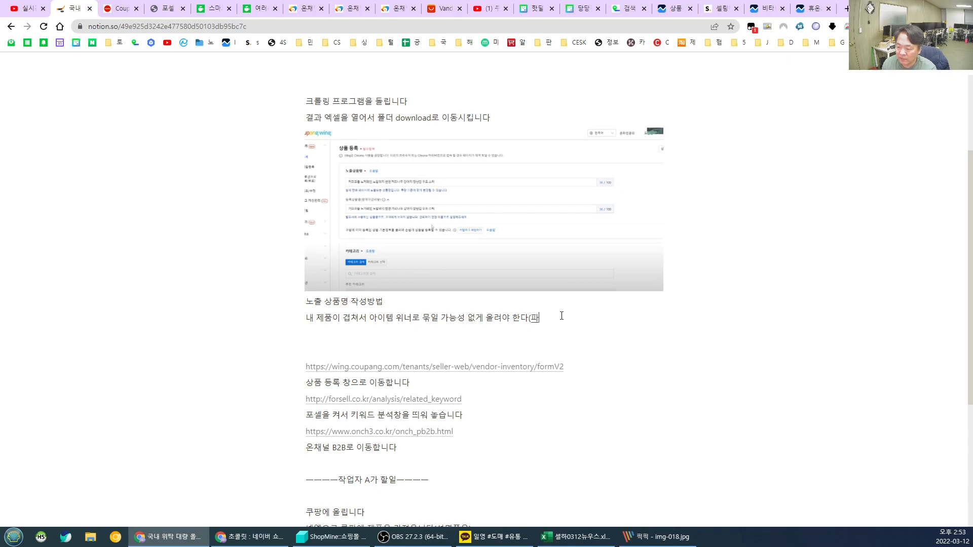
{"action": "type", "text": "트타임 -> 지시)"}
{"action": "key", "text": "Return"}
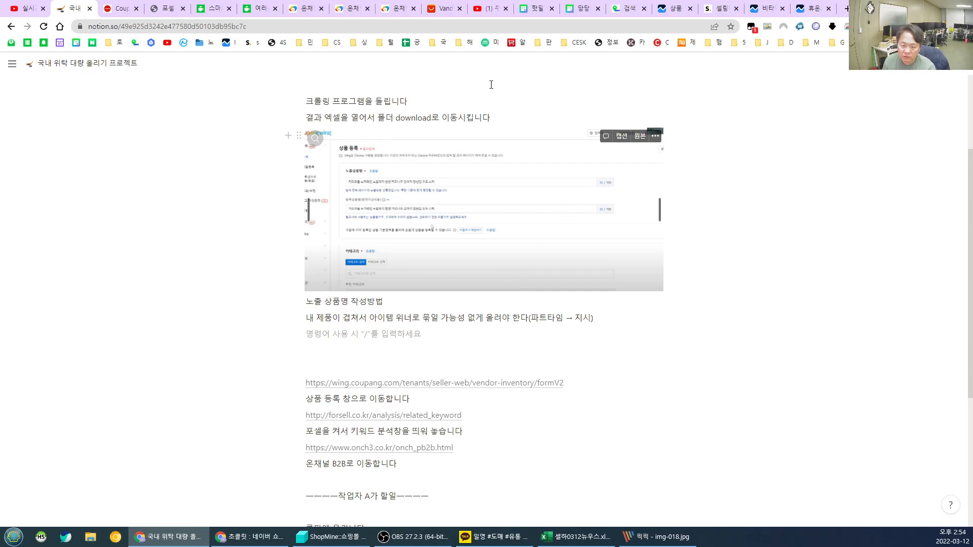
List the placeholder items A, B, C, D and E on separate lines below the item-winner instruction
{"action": "scroll", "coordinate": [414, 107], "scroll_direction": "up", "scroll_amount": 3}
{"action": "scroll", "coordinate": [413, 107], "scroll_direction": "down", "scroll_amount": 2}
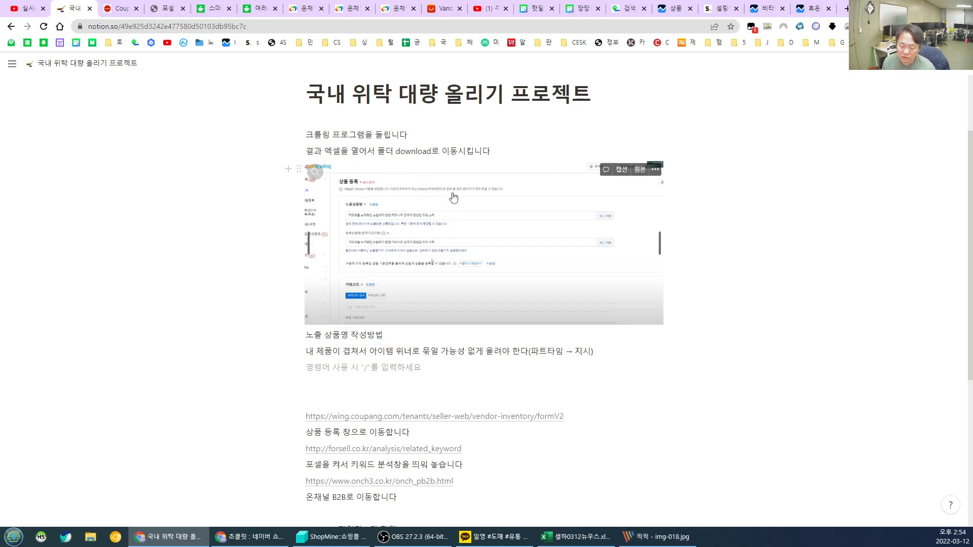
{"action": "type", "text": "A"}
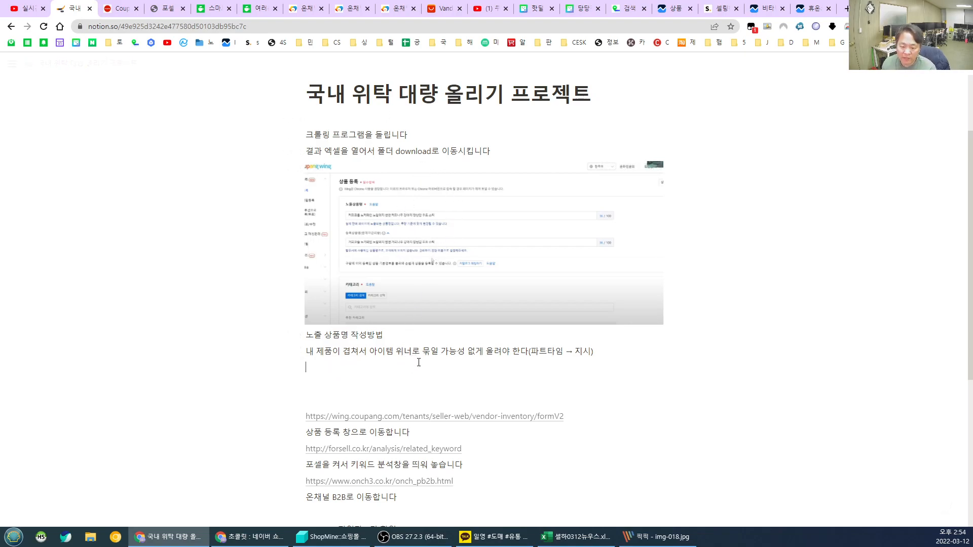
{"action": "key", "text": "Return"}
{"action": "type", "text": "B"}
{"action": "key", "text": "Return"}
{"action": "type", "text": "C"}
{"action": "key", "text": "Return"}
{"action": "type", "text": "D"}
{"action": "key", "text": "Return"}
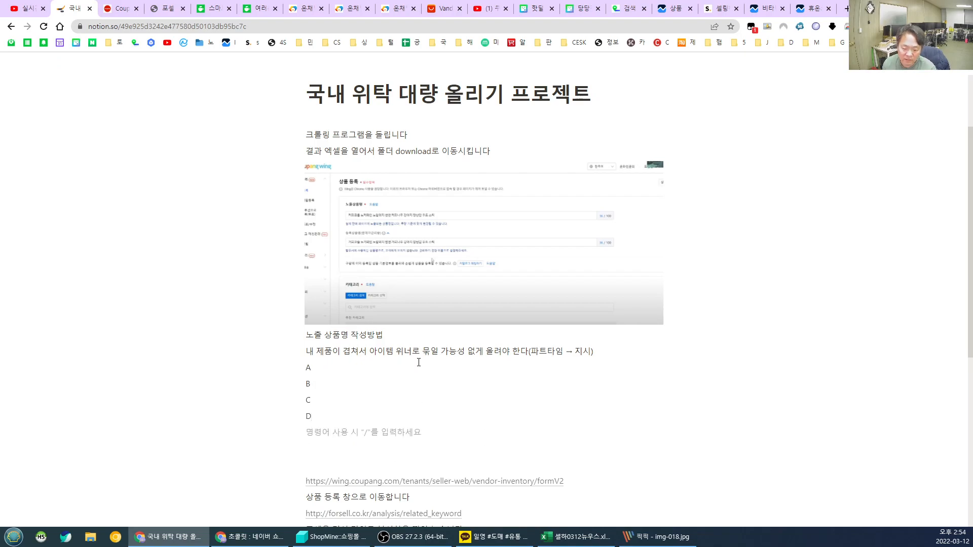
{"action": "type", "text": "E"}
{"action": "key", "text": "Return"}
Insert the line "B-1 추가 설명" between items B and C
{"action": "key", "text": "Up"}
{"action": "key", "text": "Up"}
{"action": "key", "text": "End"}
{"action": "key", "text": "Return"}
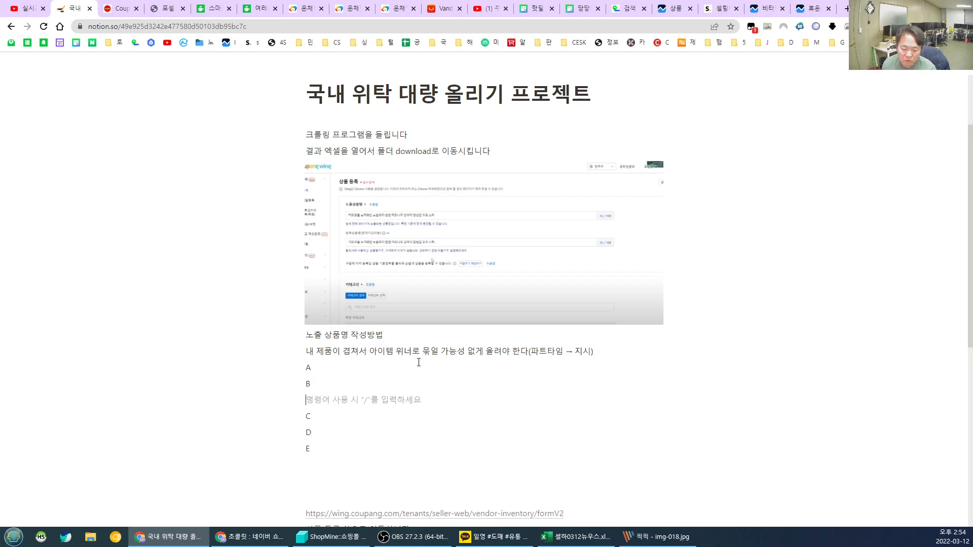
{"action": "type", "text": "B-1 추가 설명"}
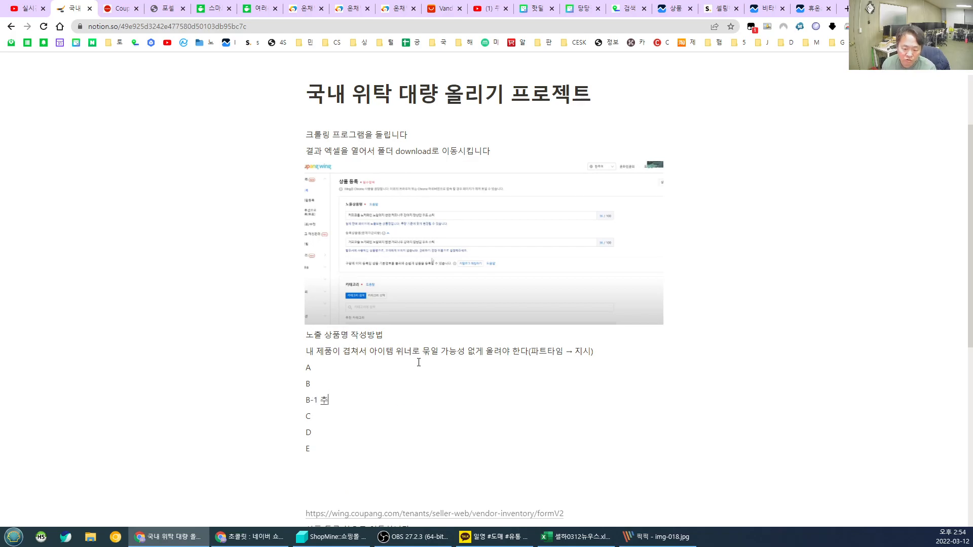
Insert a subpage titled "예외사항" between items D and E, and return to the parent page
{"action": "key", "text": "Down"}
{"action": "key", "text": "Down"}
{"action": "key", "text": "Return"}
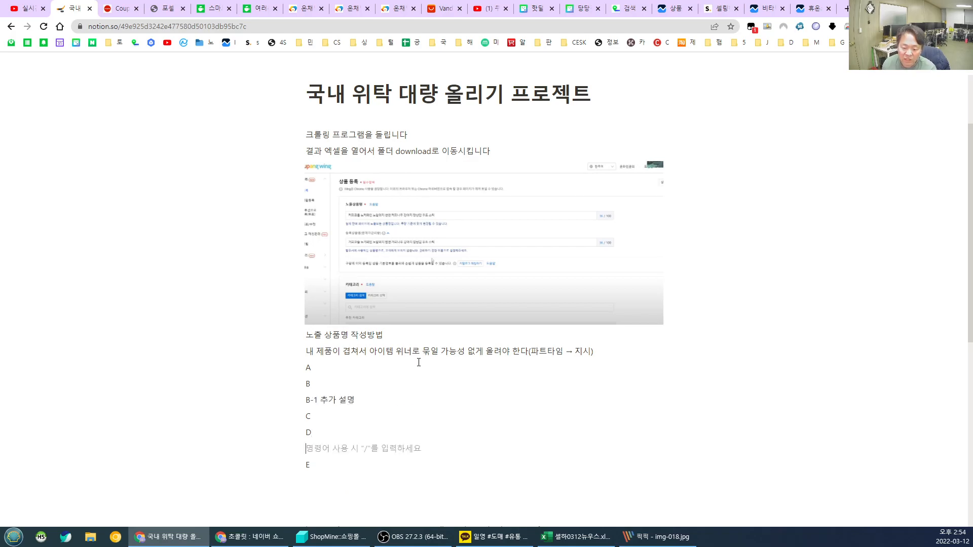
{"action": "type", "text": "/페이지"}
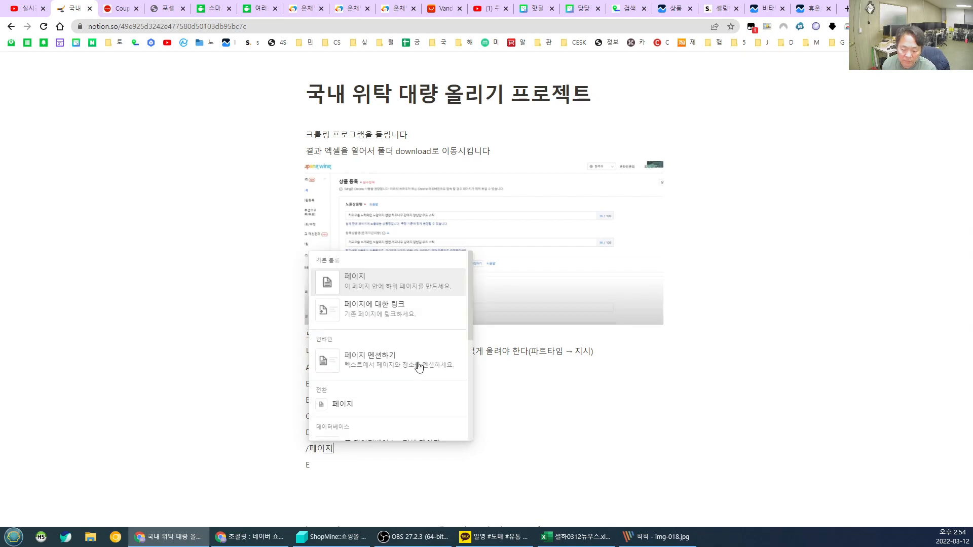
{"action": "left_click", "coordinate": [378, 278]}
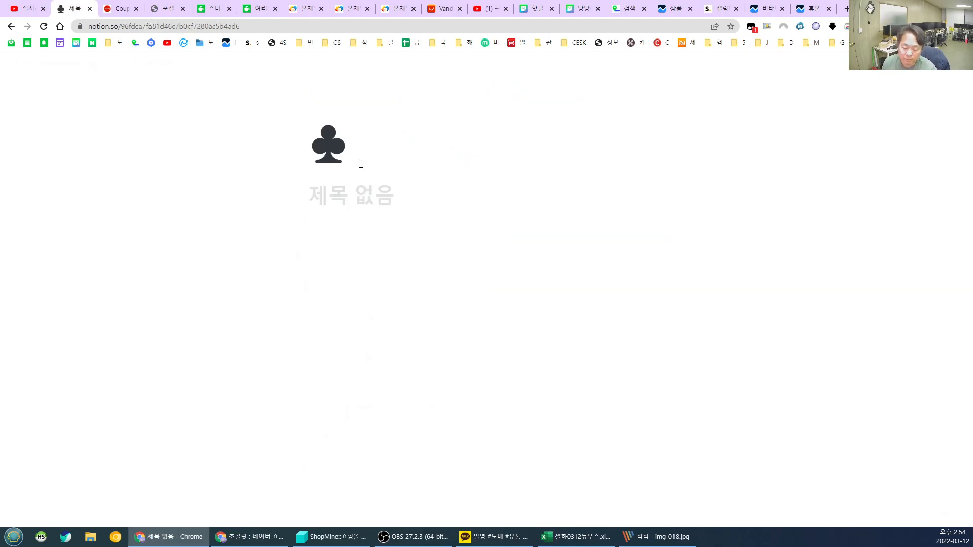
{"action": "type", "text": "예윗"}
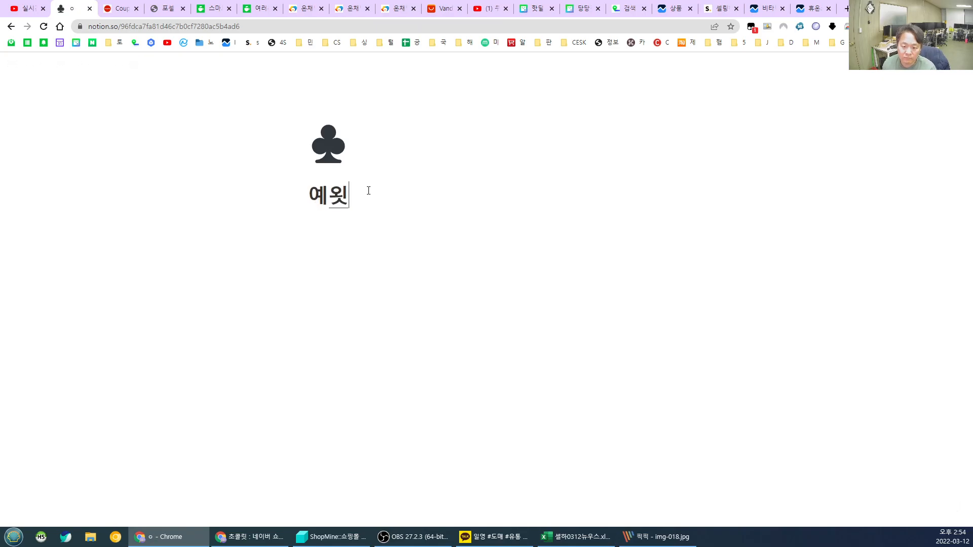
{"action": "type", "text": "사항"}
{"action": "left_click", "coordinate": [81, 63]}
Append "업무 지시 1번" to item A and "업무 지시 2번" to item B
{"action": "scroll", "coordinate": [428, 295], "scroll_direction": "down", "scroll_amount": 4}
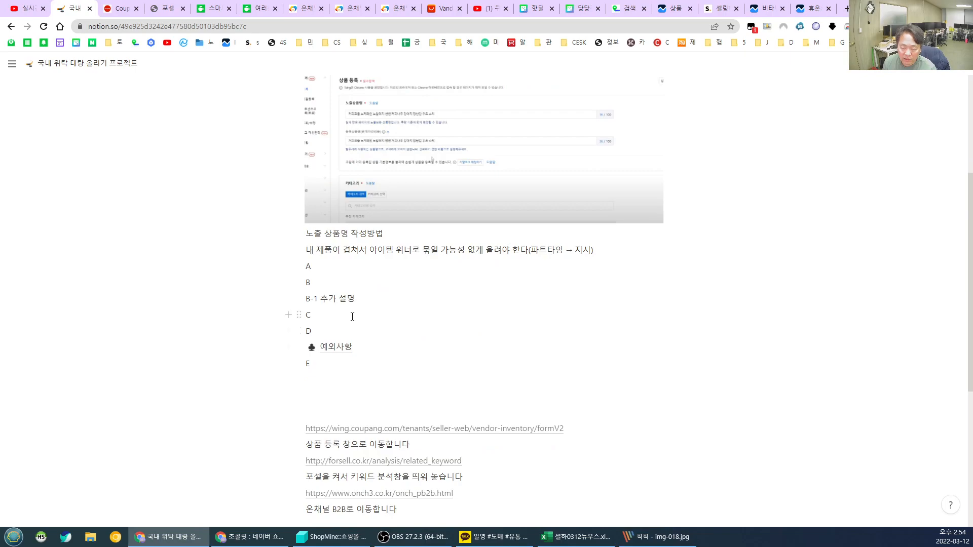
{"action": "left_click", "coordinate": [350, 266]}
{"action": "type", "text": "업무 지시 1번"}
{"action": "key", "text": "Down"}
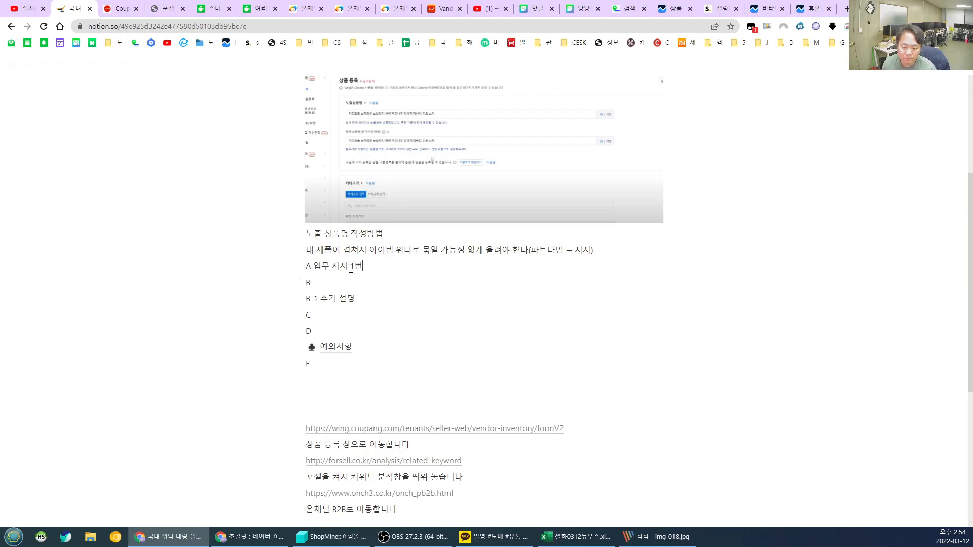
{"action": "key", "text": "shift+Home"}
{"action": "key", "text": "shift+Right"}
{"action": "key", "text": "ctrl+c"}
{"action": "key", "text": "Down"}
{"action": "key", "text": "ctrl+v"}
{"action": "key", "text": "BackSpace"}
{"action": "key", "text": "BackSpace"}
{"action": "type", "text": "2번"}
Append "업무 지시 3번", "업무 지시 4번" and "업무 지시 5번" to items C, D and E, and start a new line below E
{"action": "key", "text": "ctrl+v"}
{"action": "key", "text": "BackSpace"}
{"action": "key", "text": "BackSpace"}
{"action": "type", "text": "3번"}
{"action": "key", "text": "Down"}
{"action": "key", "text": "ctrl+v"}
{"action": "key", "text": "BackSpace"}
{"action": "type", "text": "4번"}
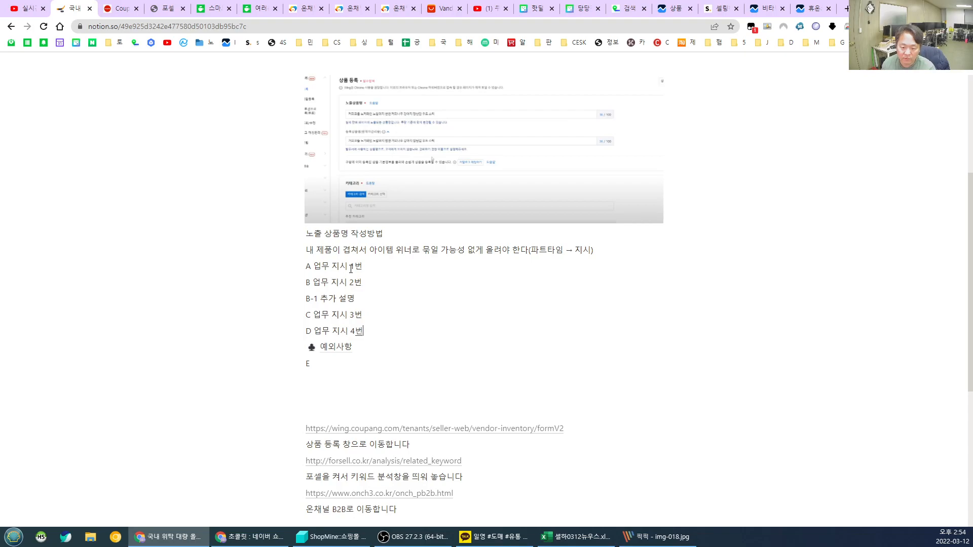
{"action": "key", "text": "ctrl+v"}
{"action": "key", "text": "BackSpace"}
{"action": "key", "text": "BackSpace"}
{"action": "type", "text": "5번"}
{"action": "key", "text": "Return"}
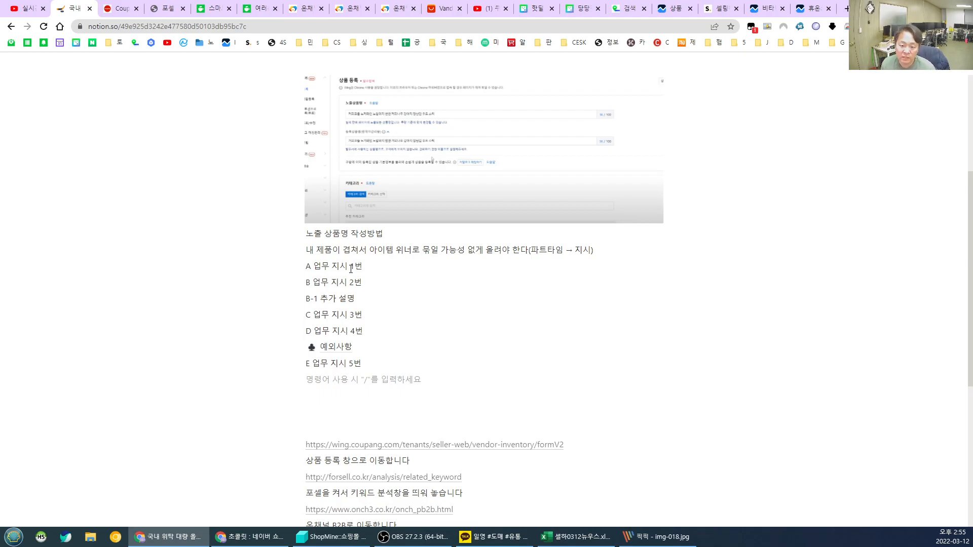
{"action": "scroll", "coordinate": [351, 268], "scroll_direction": "up", "scroll_amount": 4}
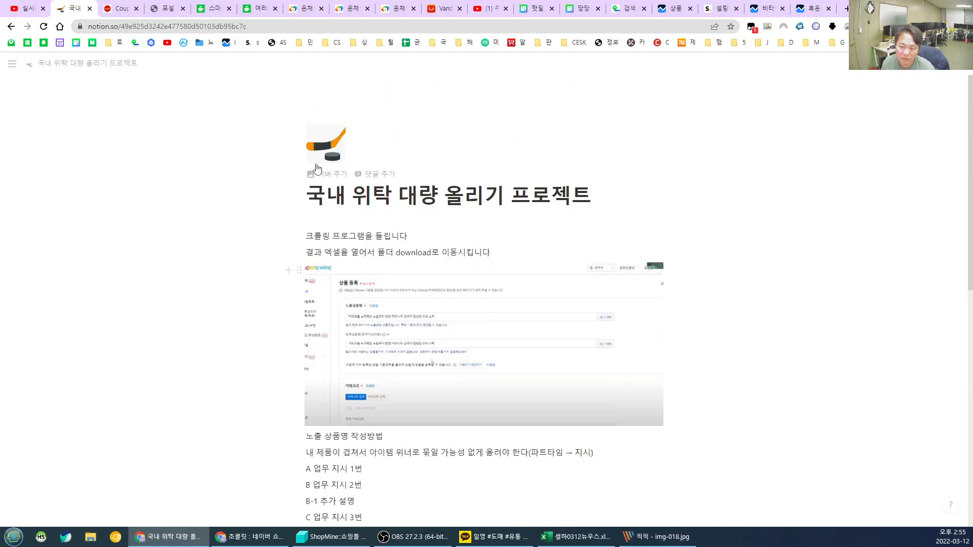
{"action": "triple_click", "coordinate": [477, 195]}
{"action": "scroll", "coordinate": [440, 366], "scroll_direction": "down", "scroll_amount": 3}
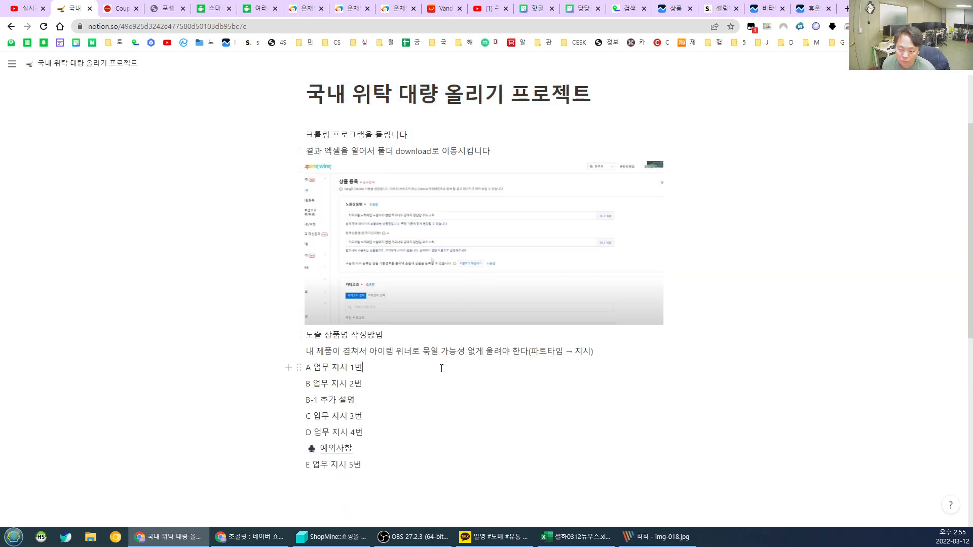
Add the line "1시간 비용 10000 ←- 파트타임 비용" in the blank area below item E
{"action": "left_click", "coordinate": [433, 446]}
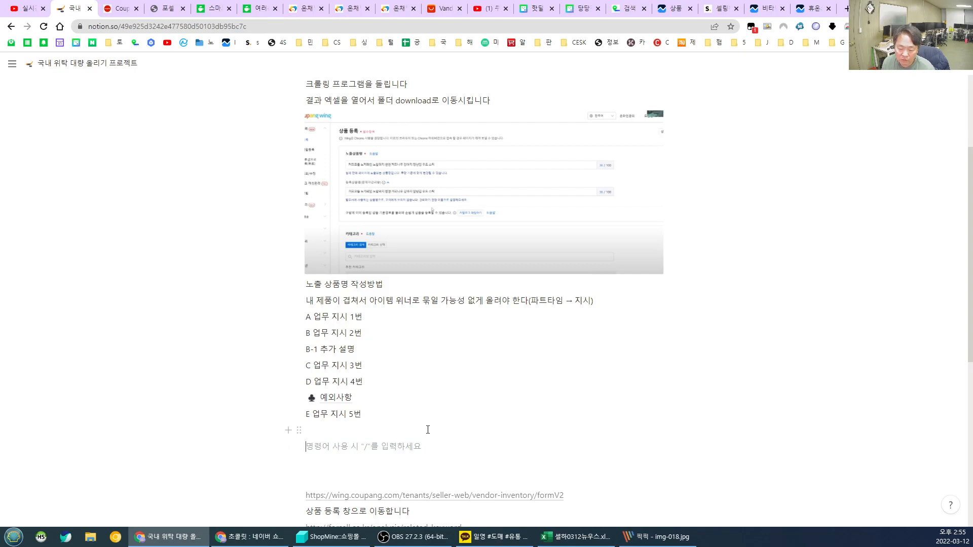
{"action": "scroll", "coordinate": [426, 429], "scroll_direction": "down", "scroll_amount": 2}
{"action": "type", "text": "1"}
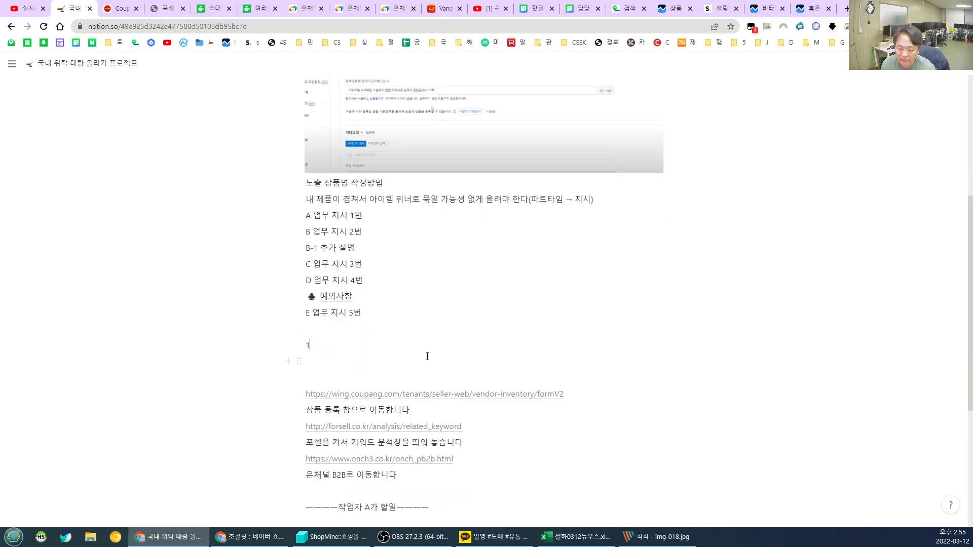
{"action": "type", "text": "시간 비용 1"}
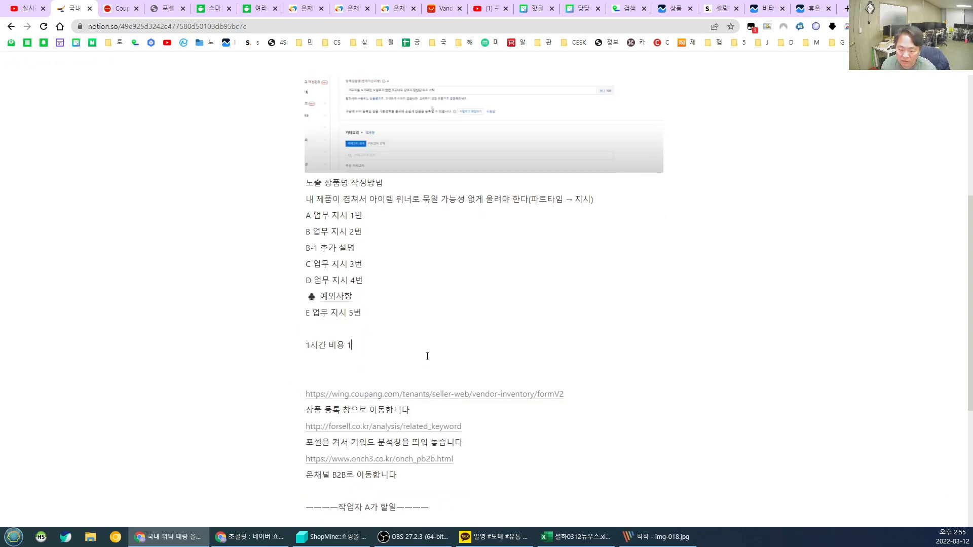
{"action": "type", "text": "0000 <--"}
{"action": "type", "text": " 파트타임 비용"}
{"action": "key", "text": "Return"}
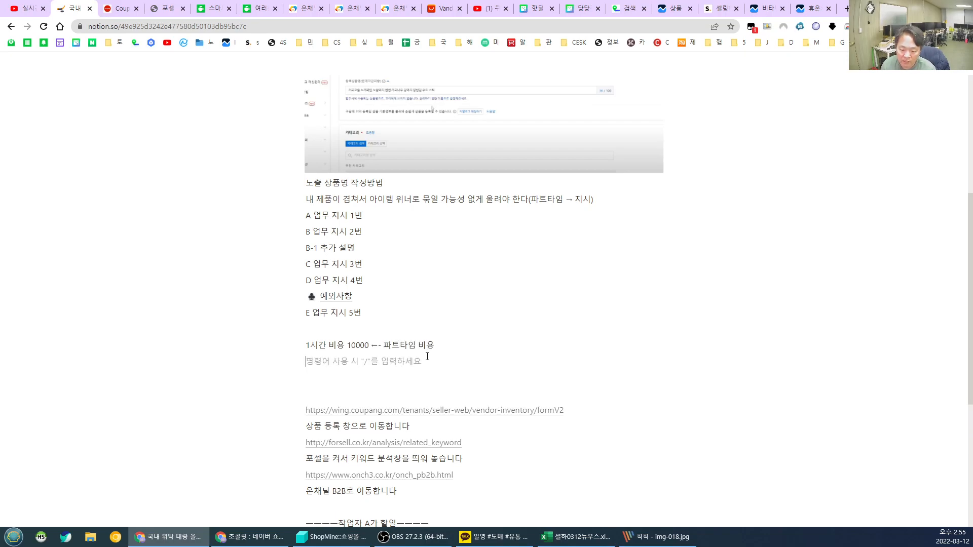
{"action": "type", "text": "ㅡ"}
{"action": "key", "text": "shift+Left"}
{"action": "key", "text": "BackSpace"}
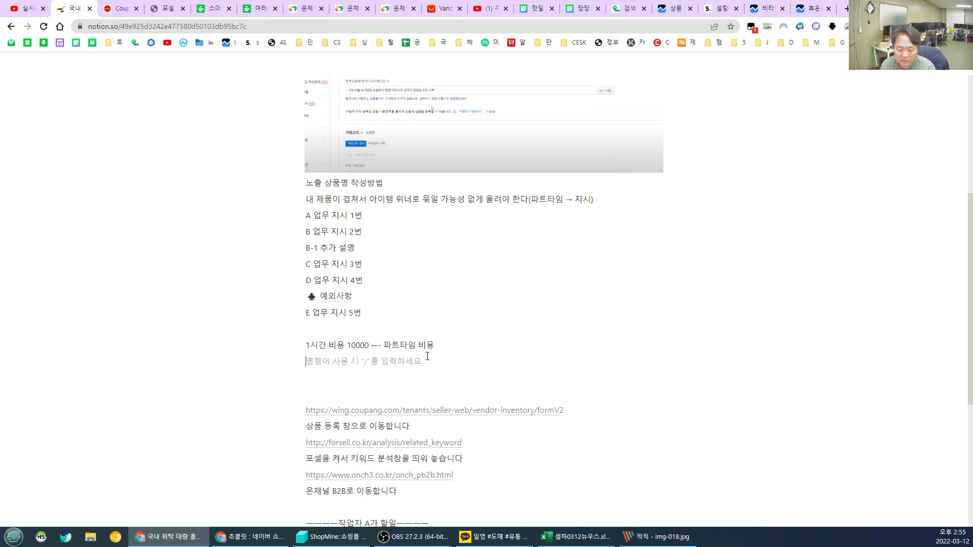
{"action": "type", "text": "20시간"}
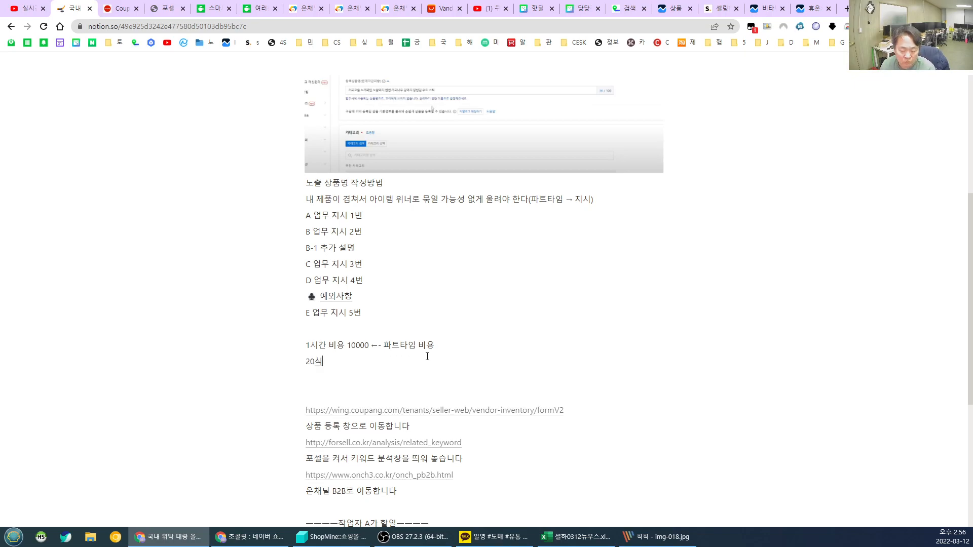
{"action": "key", "text": "shift+Home"}
{"action": "key", "text": "BackSpace"}
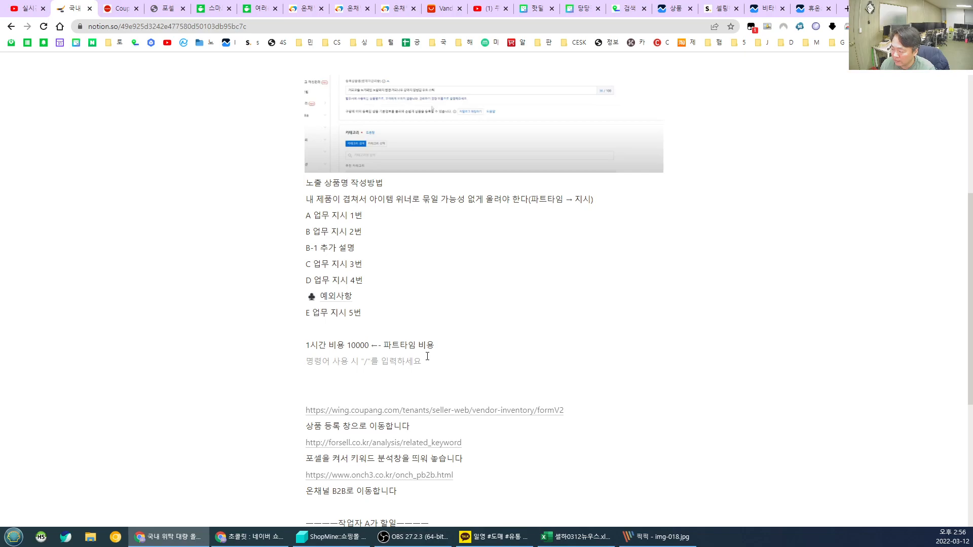
Add the lines "10시간 1주 → 40시간" and "40만원 비용이 지출" below the part-time cost line
{"action": "type", "text": "10시간 1지"}
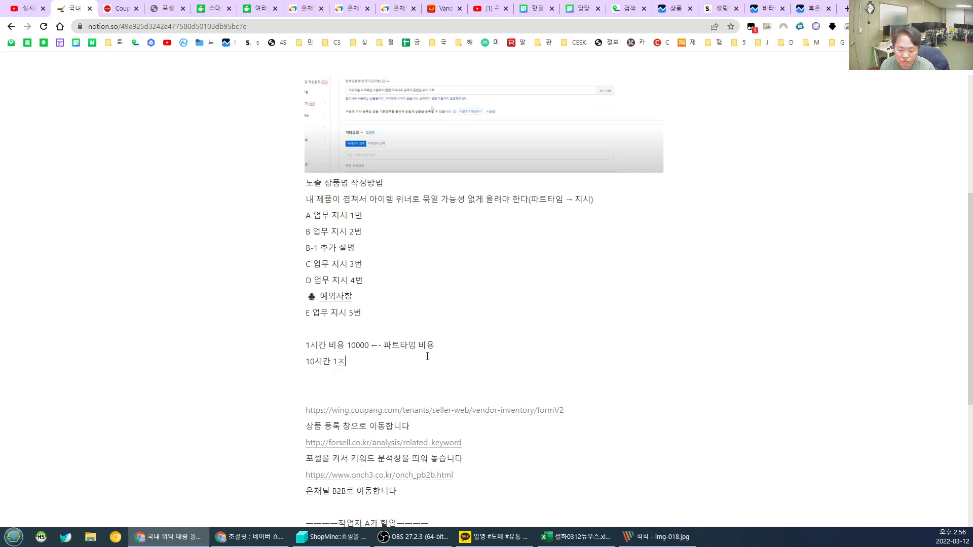
{"action": "key", "text": "BackSpace"}
{"action": "type", "text": "주 ->4"}
{"action": "type", "text": "0시간"}
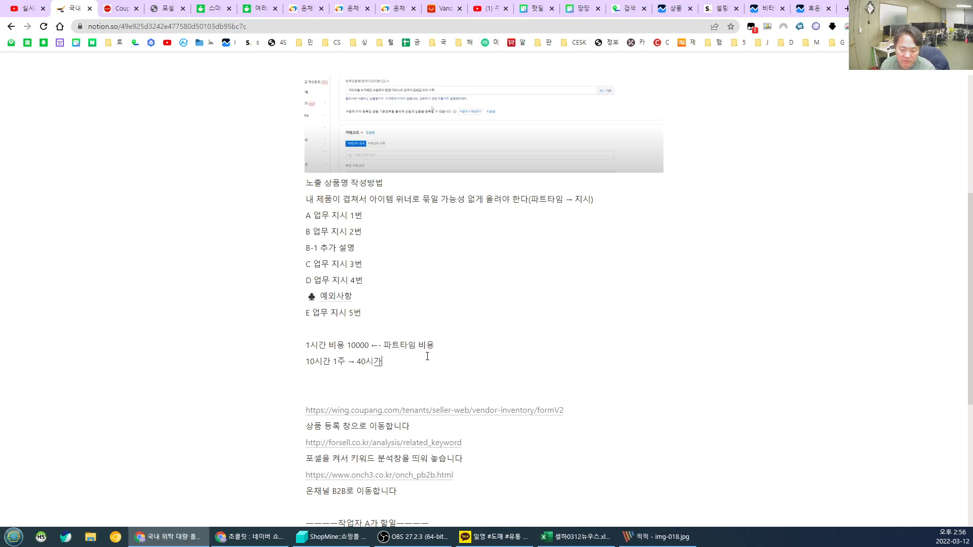
{"action": "key", "text": "Return"}
{"action": "type", "text": "40만원 비용이 지출"}
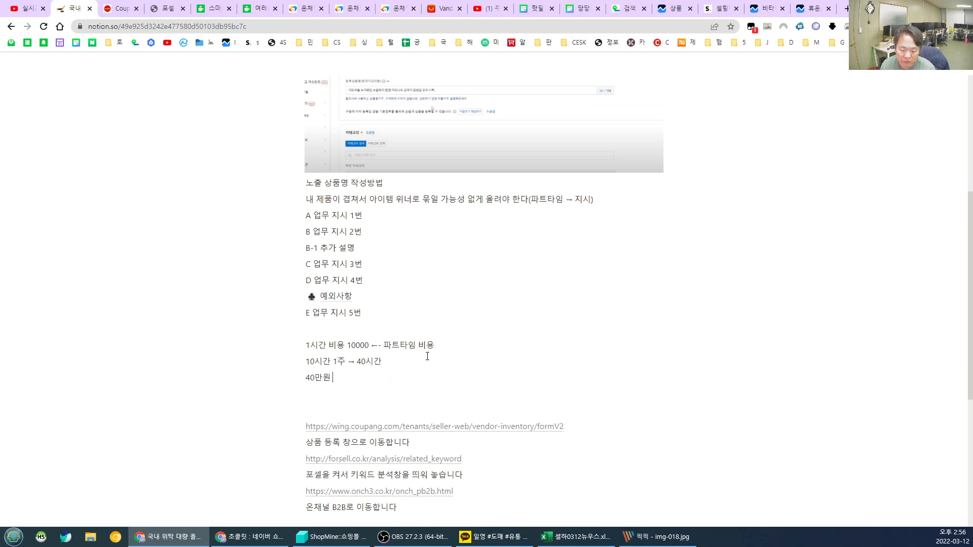
{"action": "key", "text": "Return"}
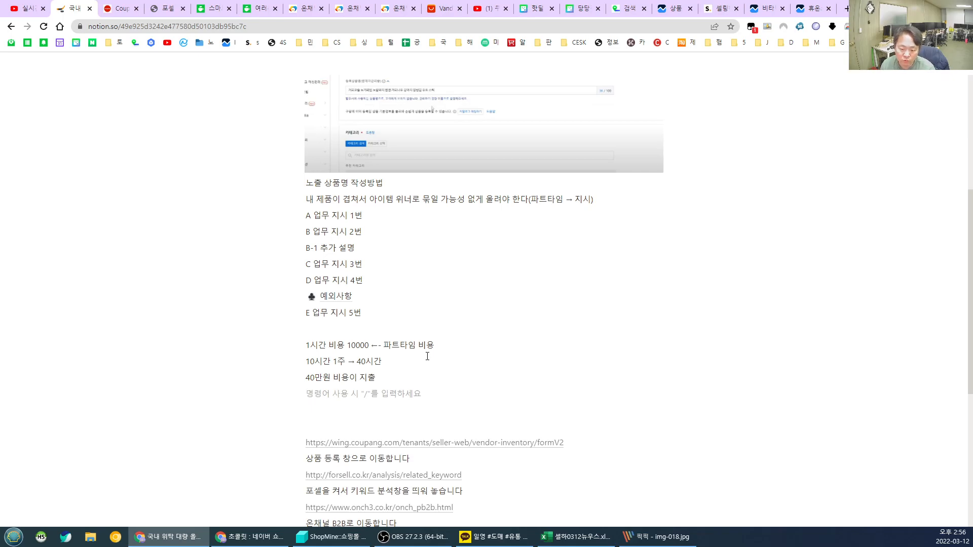
Calculate 40*1.4 in the browser
{"action": "key", "text": "ctrl+l"}
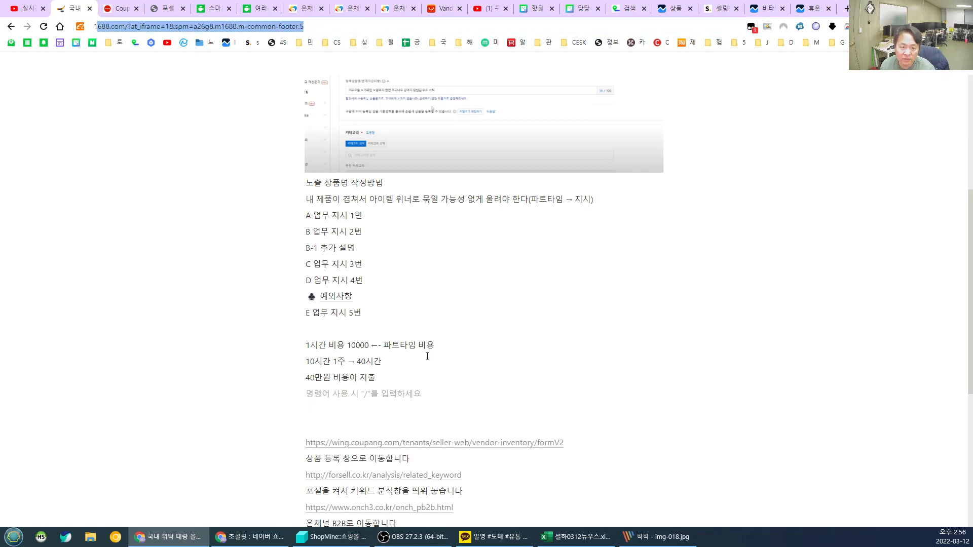
{"action": "type", "text": "1401"}
{"action": "key", "text": "BackSpace"}
{"action": "key", "text": "BackSpace"}
{"action": "key", "text": "BackSpace"}
{"action": "key", "text": "BackSpace"}
{"action": "type", "text": "40*1.6"}
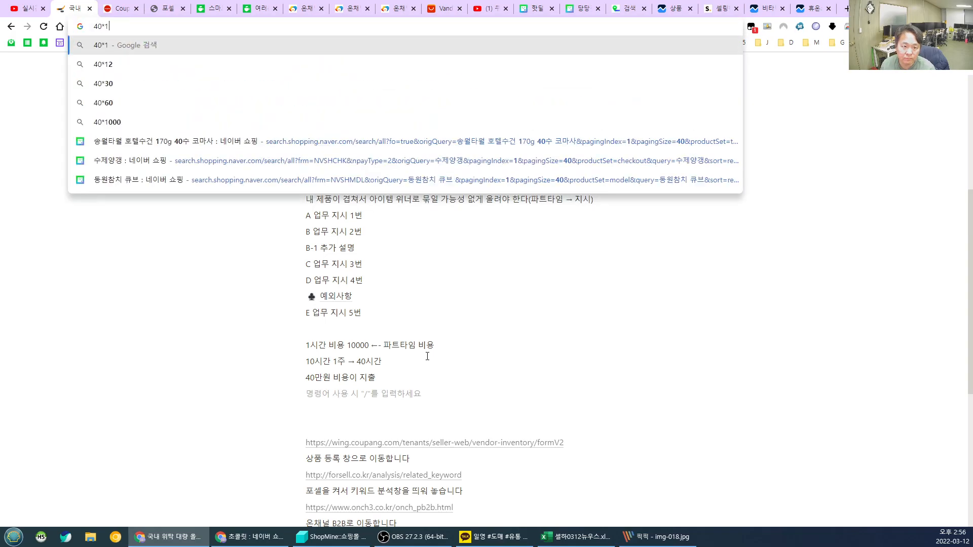
Add the line "56만원의 순수익이 발생해야 성공적인 메뉴얼 및 방향성이다" below the 40만원 expense line
{"action": "left_click", "coordinate": [403, 403]}
{"action": "key", "text": "BackSpace"}
{"action": "type", "text": "56만원"}
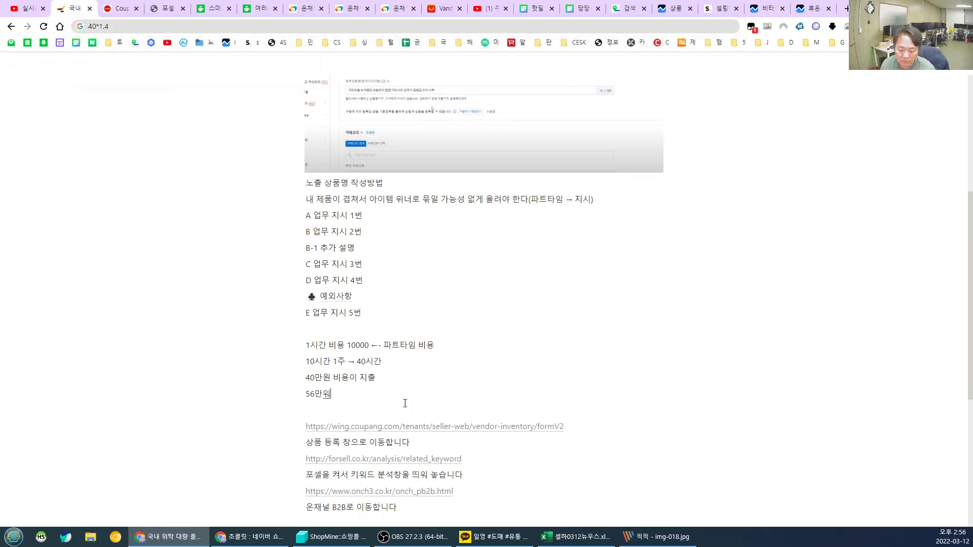
{"action": "type", "text": "의 순수익이 배ㄹ생해야 성공적"}
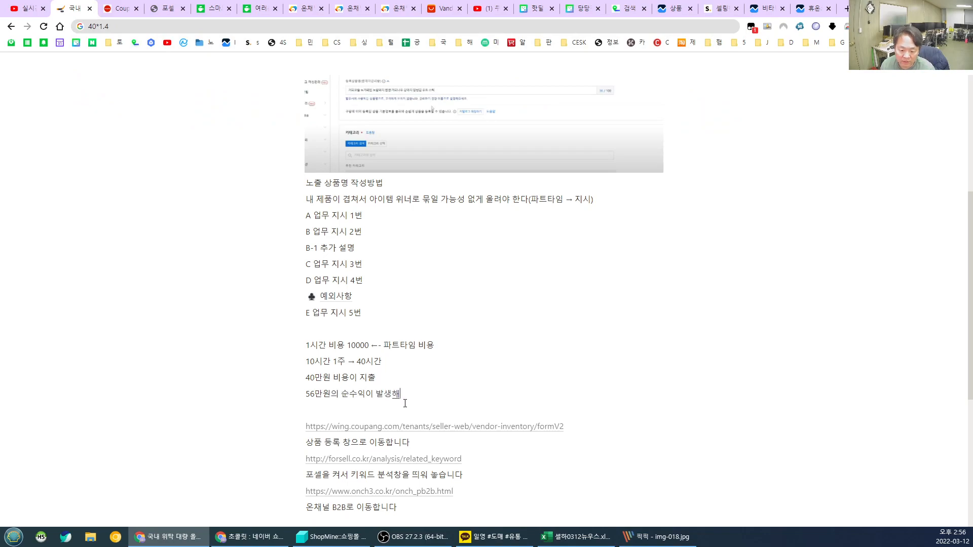
{"action": "type", "text": "인 메뉴얼 및 방해"}
{"action": "key", "text": "BackSpace"}
{"action": "type", "text": "ㅑㅇ성이다"}
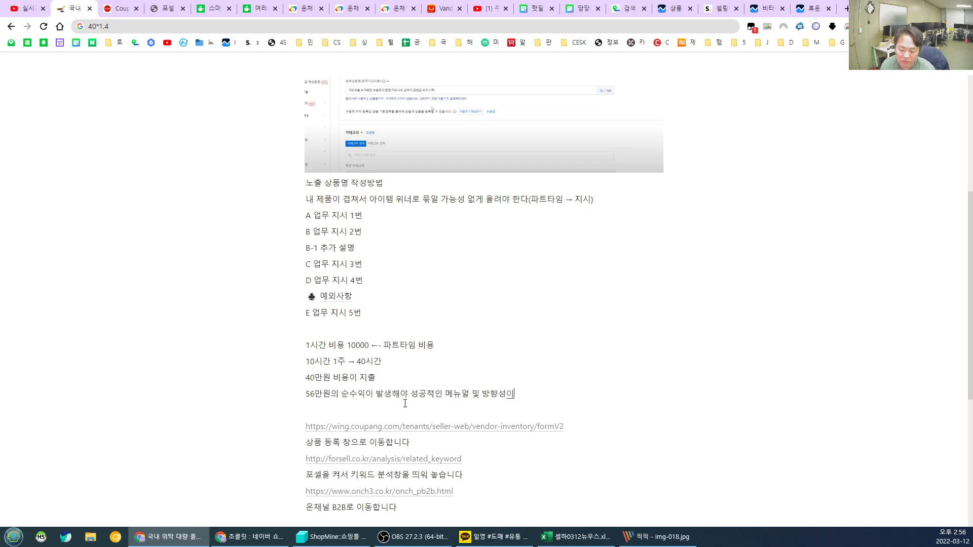
{"action": "key", "text": "Return"}
{"action": "key", "text": "Return"}
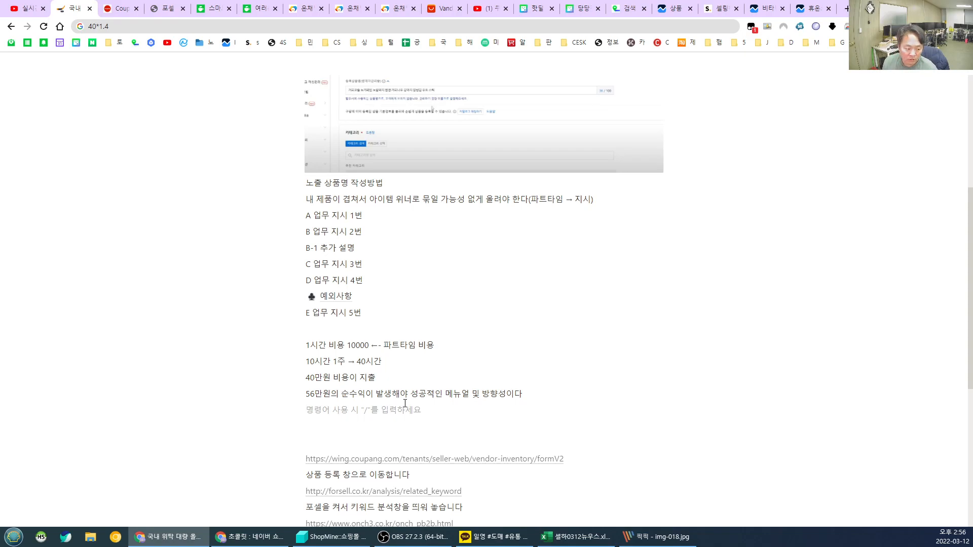
Add the line "80-100만원까지 순수익이 추가될 가능성이 있다(바로 올린 제품이 그날 팔리는 일은 없기 때문에)" below the 56만원 line
{"action": "type", "text": "80-1"}
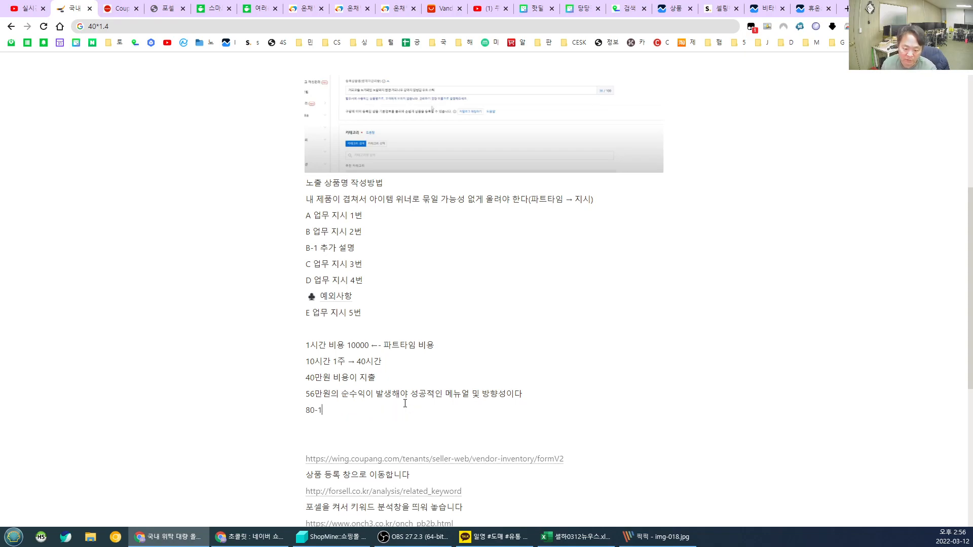
{"action": "type", "text": "00만원까지 순수익이 추가"}
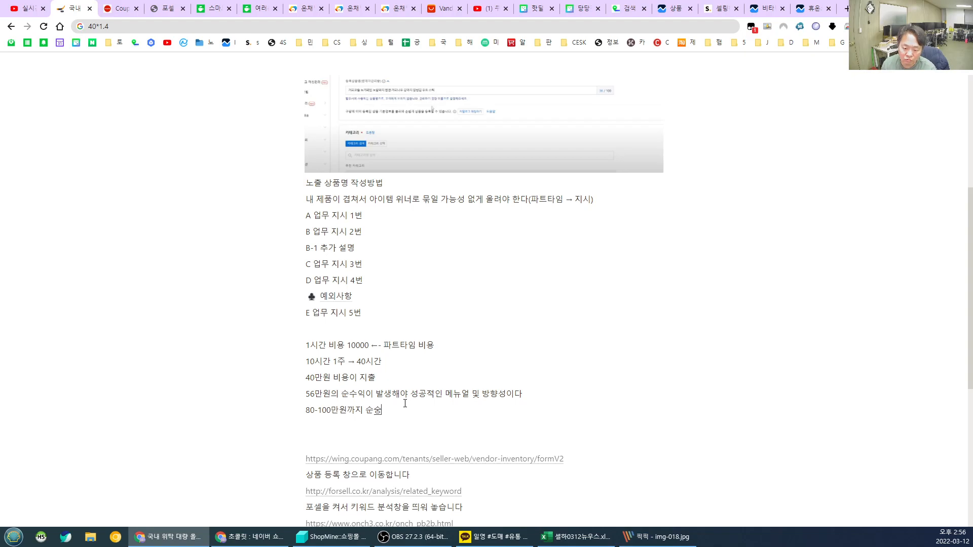
{"action": "type", "text": "될 갠"}
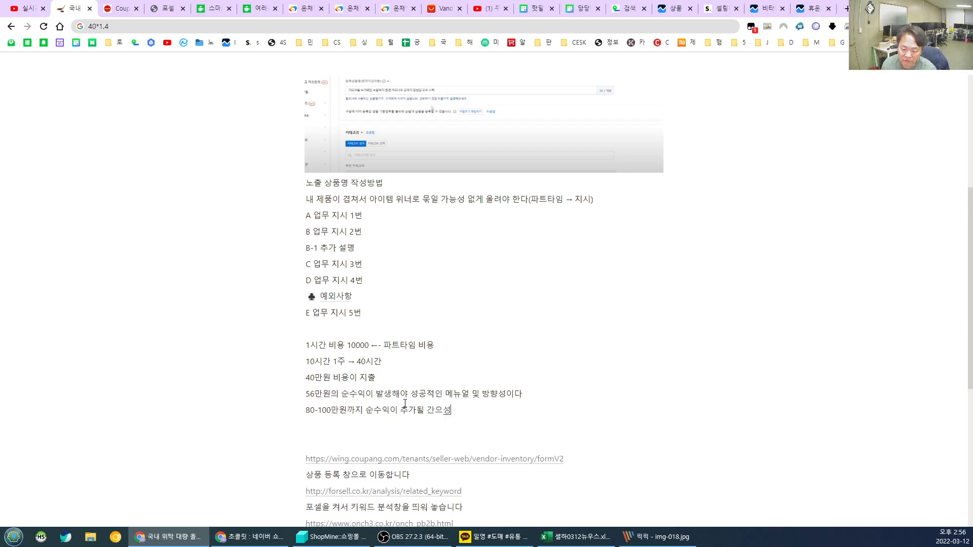
{"action": "type", "text": "능성이 있다(바로 올린 제품이 그날 팔리느ㄴ 일은 없기 때문이"}
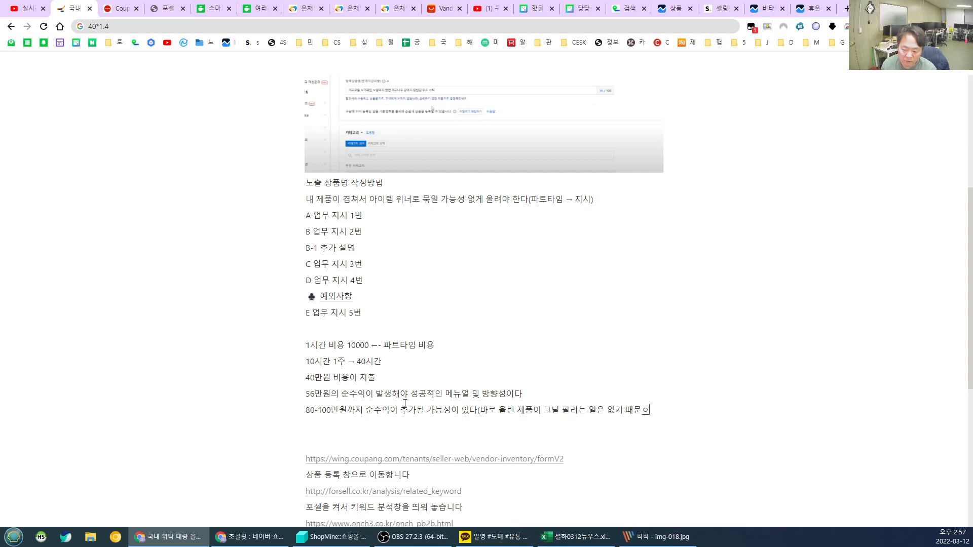
{"action": "type", "text": "에)"}
{"action": "key", "text": "Return"}
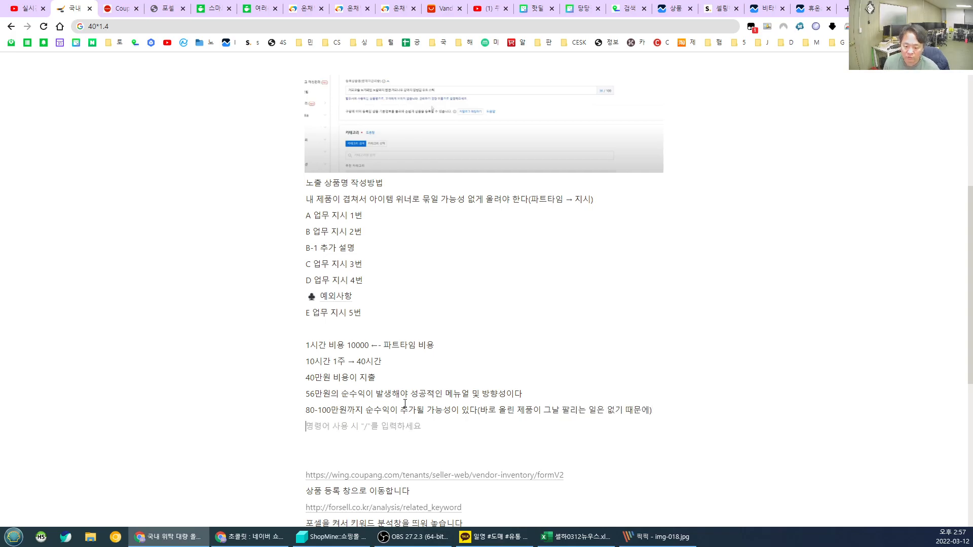
Append a left arrow "←" to the end of the "40만원 비용이 지출" line
{"action": "scroll", "coordinate": [404, 404], "scroll_direction": "down", "scroll_amount": 2}
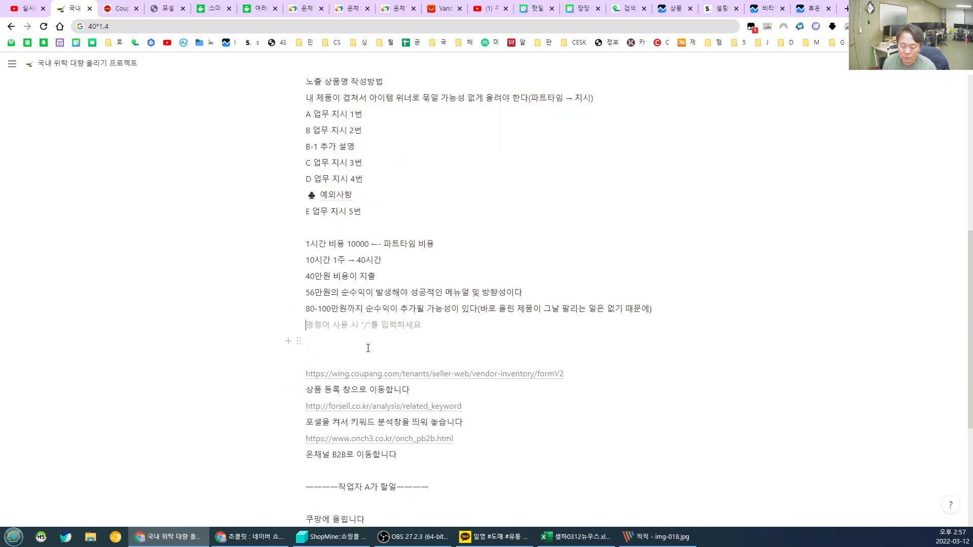
{"action": "scroll", "coordinate": [367, 348], "scroll_direction": "up", "scroll_amount": 2}
{"action": "scroll", "coordinate": [396, 373], "scroll_direction": "down", "scroll_amount": 1}
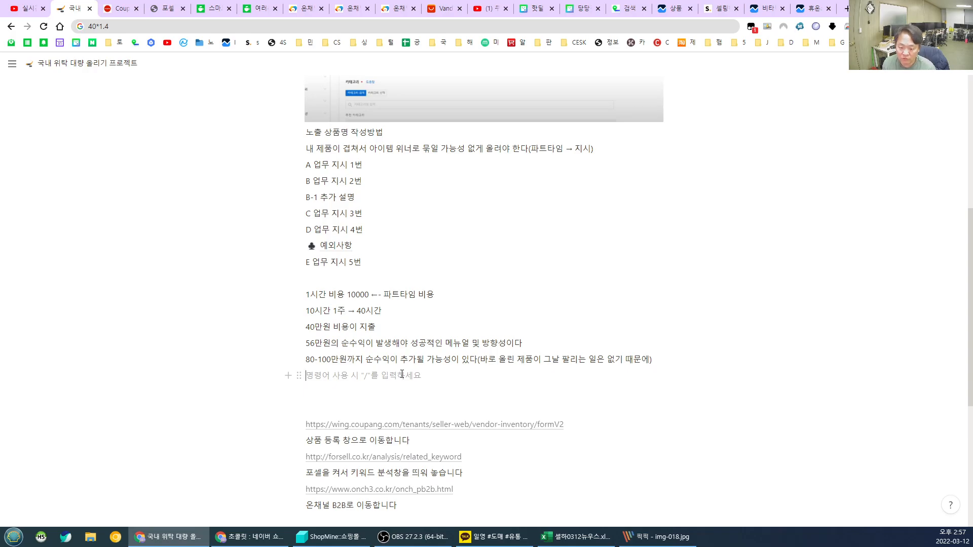
{"action": "key", "text": "Up"}
{"action": "key", "text": "Up"}
{"action": "key", "text": "Up"}
{"action": "key", "text": "shift+End"}
{"action": "key", "text": "End"}
{"action": "type", "text": "<--"}
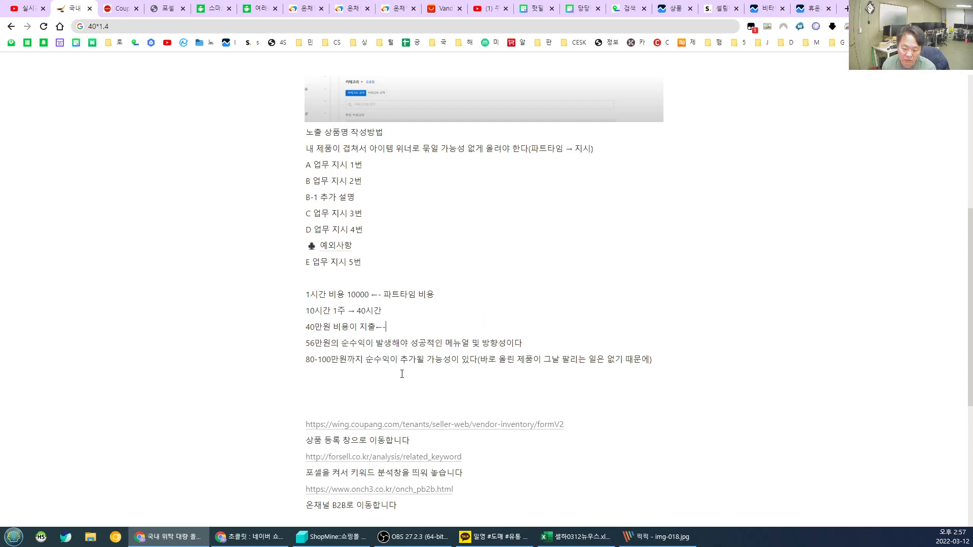
{"action": "type", "text": "("}
{"action": "key", "text": "BackSpace"}
Add the line "주문 여러분이 하고, CS도 여러분이 함" below the 80-100만원 line
{"action": "left_click", "coordinate": [401, 374]}
{"action": "type", "text": "주문 예"}
{"action": "key", "text": "BackSpace"}
{"action": "type", "text": "여러분이 하고, Cㄴ"}
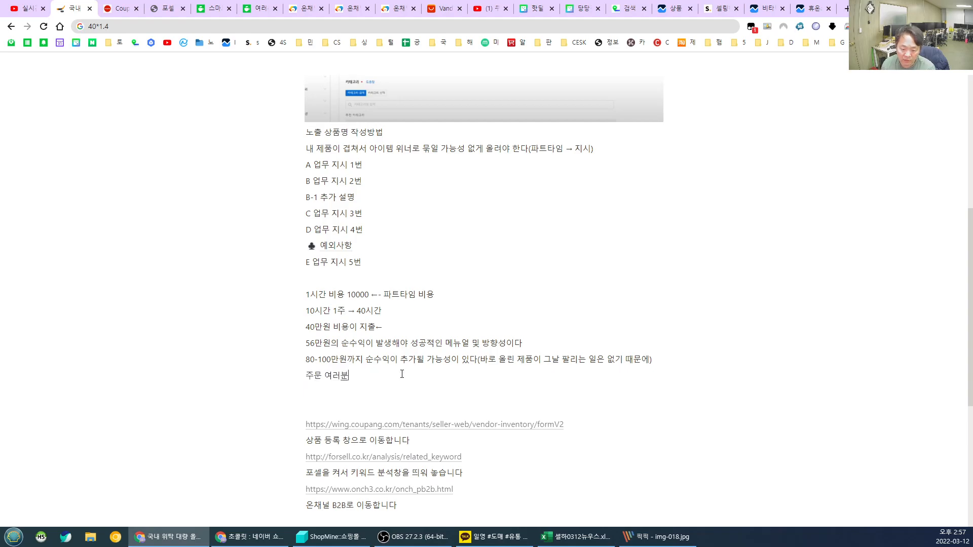
{"action": "key", "text": "BackSpace"}
{"action": "type", "text": "S도 여러분이 함"}
{"action": "key", "text": "Return"}
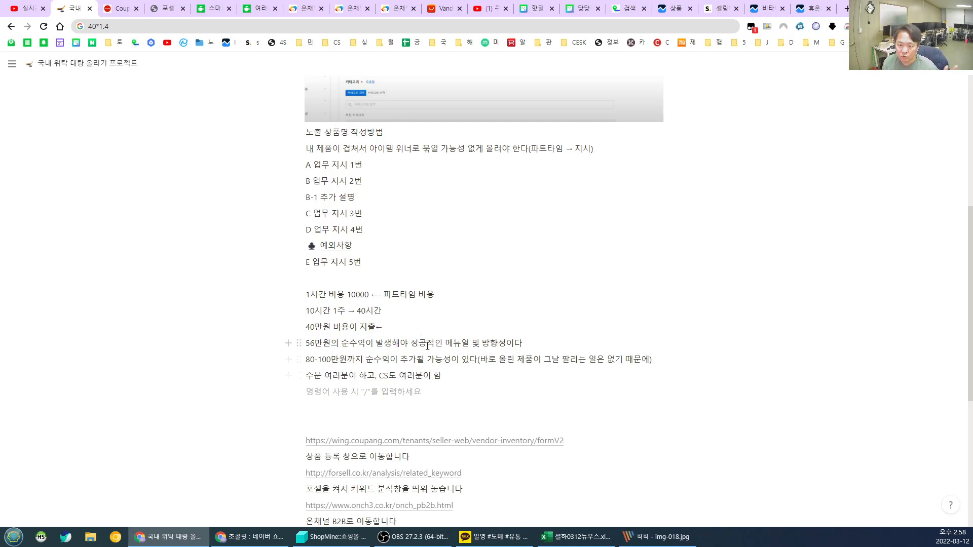
Extend the 40만원 expense line after its arrow with "40만원 순수익 (성공적) —←-최초에는" and insert an empty line below it
{"action": "scroll", "coordinate": [434, 306], "scroll_direction": "up", "scroll_amount": 6}
{"action": "scroll", "coordinate": [438, 304], "scroll_direction": "down", "scroll_amount": 7}
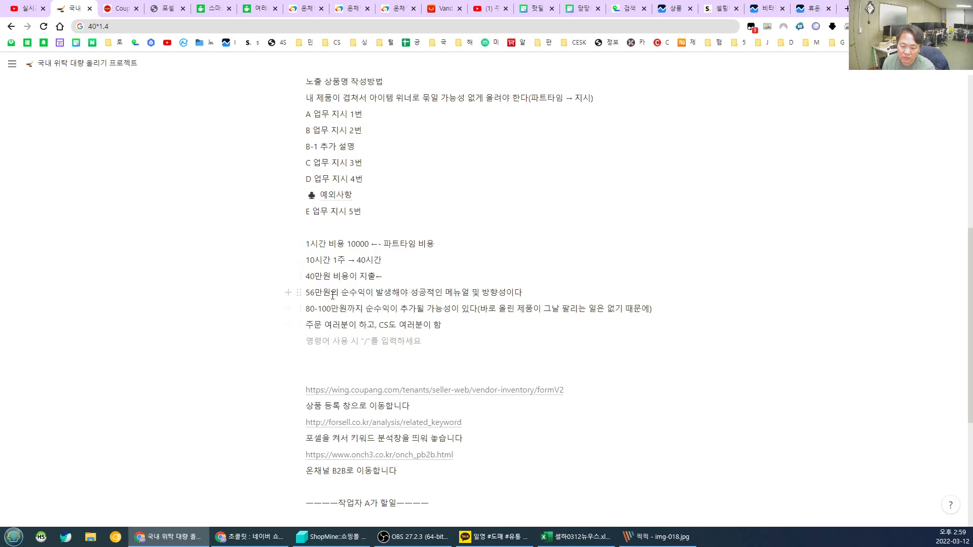
{"action": "left_click", "coordinate": [406, 276]}
{"action": "type", "text": "40만원 순"}
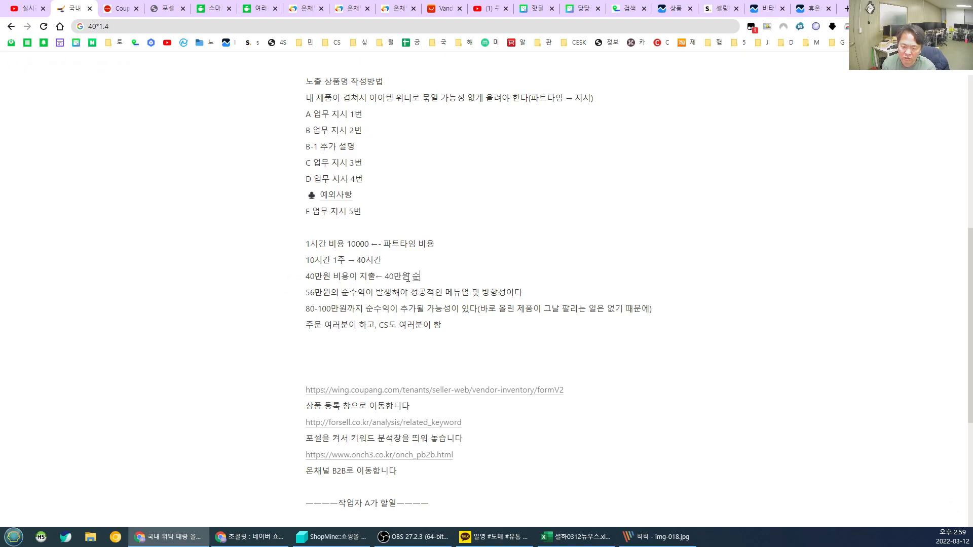
{"action": "type", "text": "수익 (성공적)"}
{"action": "key", "text": "Return"}
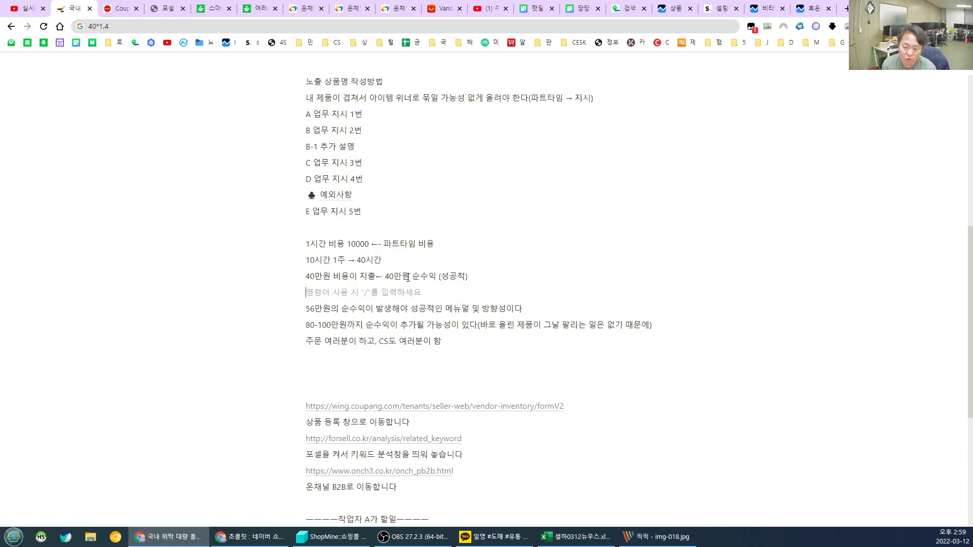
{"action": "key", "text": "Left"}
{"action": "type", "text": "--<--ㅊ"}
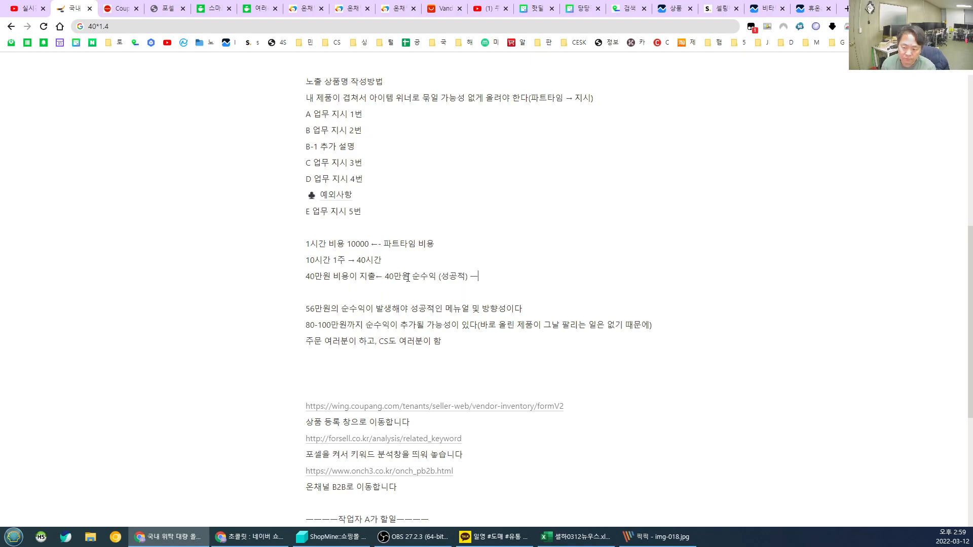
{"action": "type", "text": "ㅚ초에는"}
Put parentheses around "56만원의 순수익이 발생" and append "(3.3% 세금 나간다는 전제)" to the end of that line
{"action": "left_click", "coordinate": [339, 309]}
{"action": "key", "text": "Home"}
{"action": "type", "text": "("}
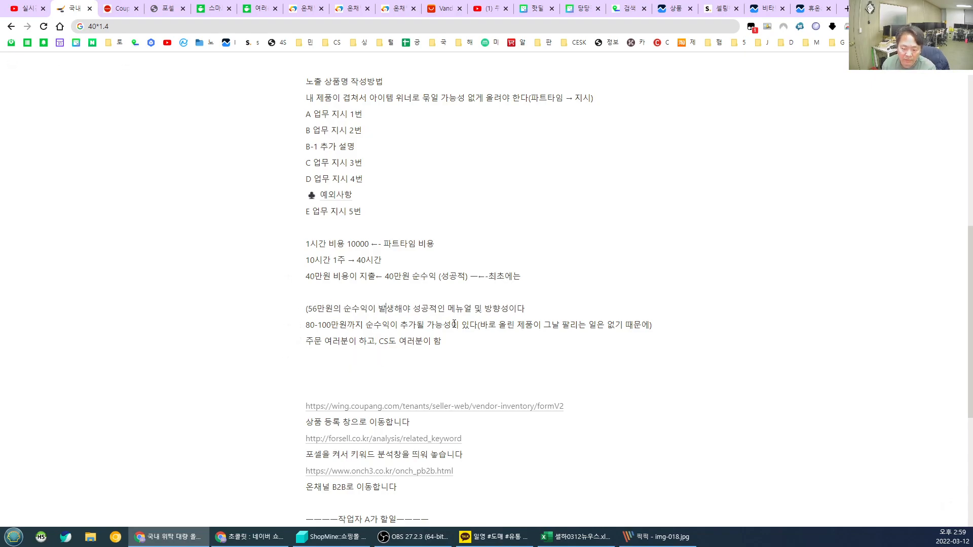
{"action": "type", "text": ")"}
{"action": "key", "text": "End"}
{"action": "type", "text": "("}
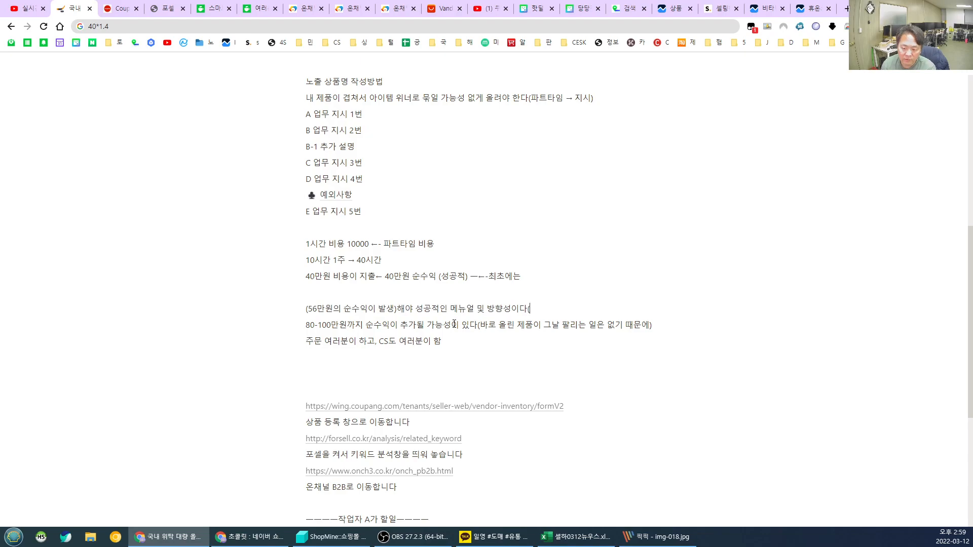
{"action": "type", "text": "3.3% 세금 나간다는 전제)"}
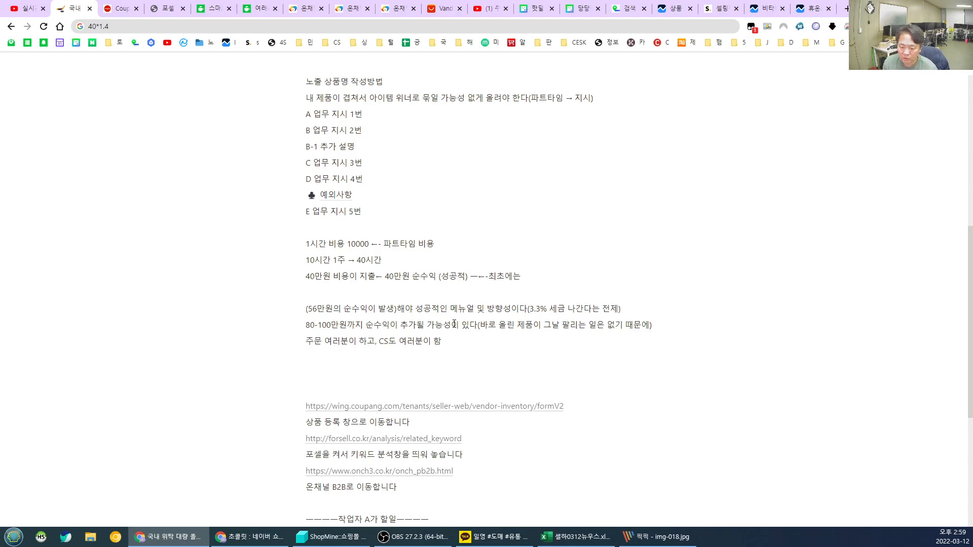
{"action": "left_click_drag", "start_coordinate": [530, 341], "coordinate": [295, 314]}
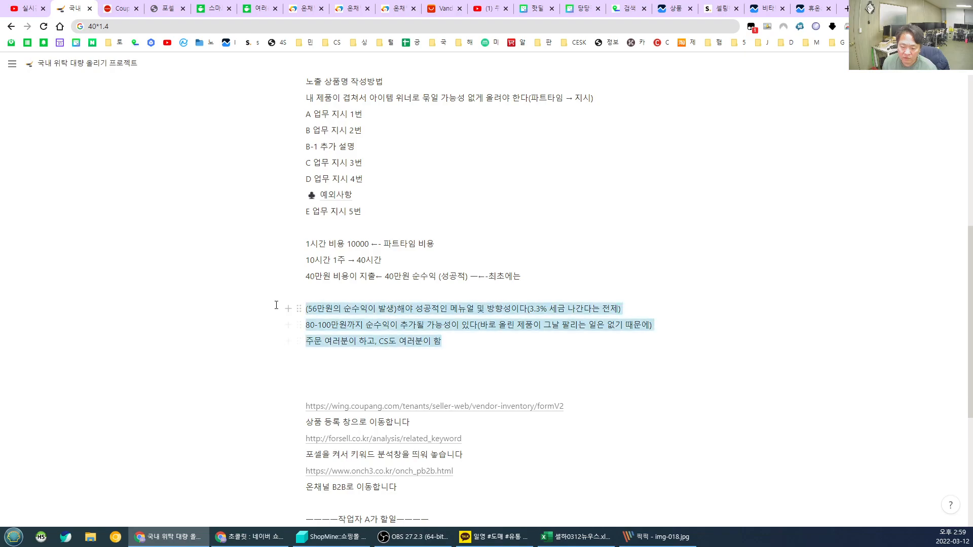
{"action": "left_click", "coordinate": [404, 373]}
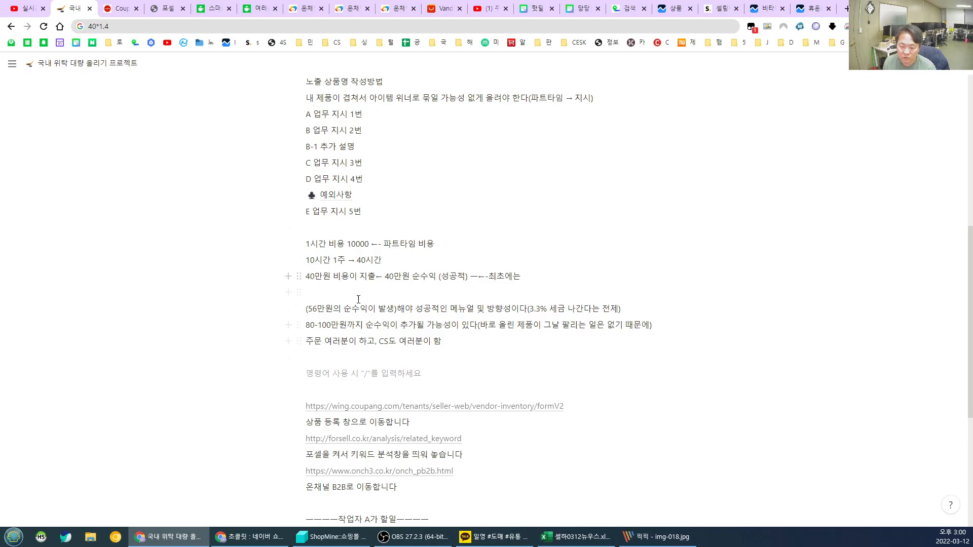
{"action": "scroll", "coordinate": [445, 335], "scroll_direction": "down", "scroll_amount": 5}
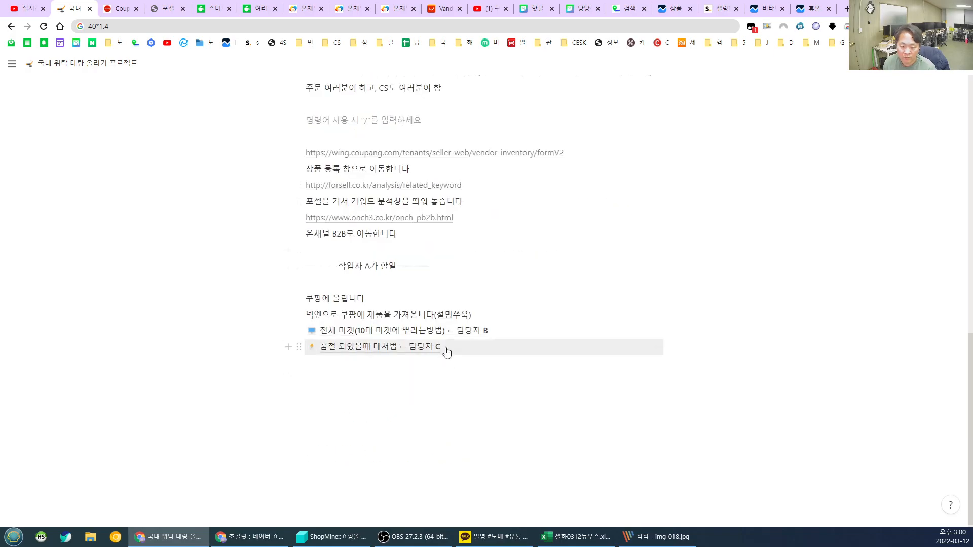
{"action": "scroll", "coordinate": [446, 349], "scroll_direction": "up", "scroll_amount": 4}
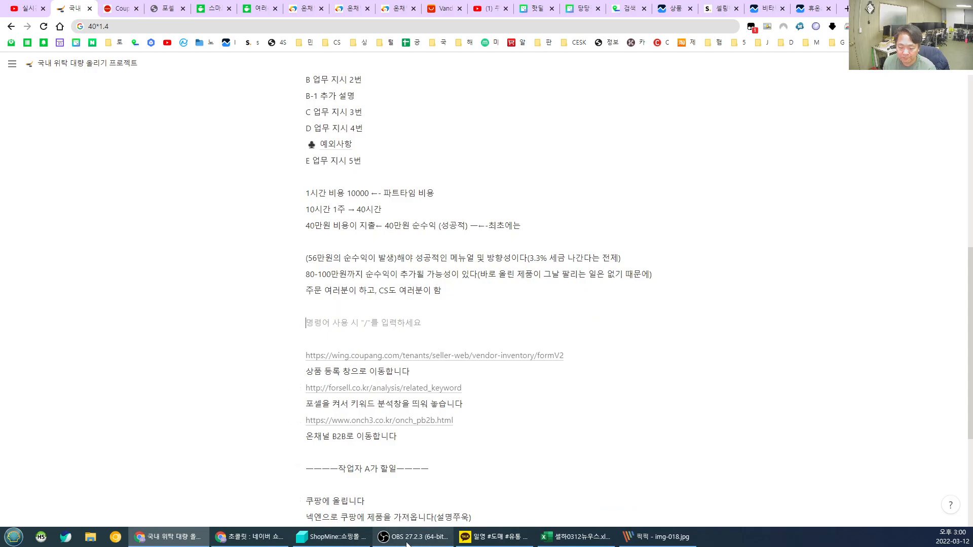
{"action": "left_click", "coordinate": [430, 538]}
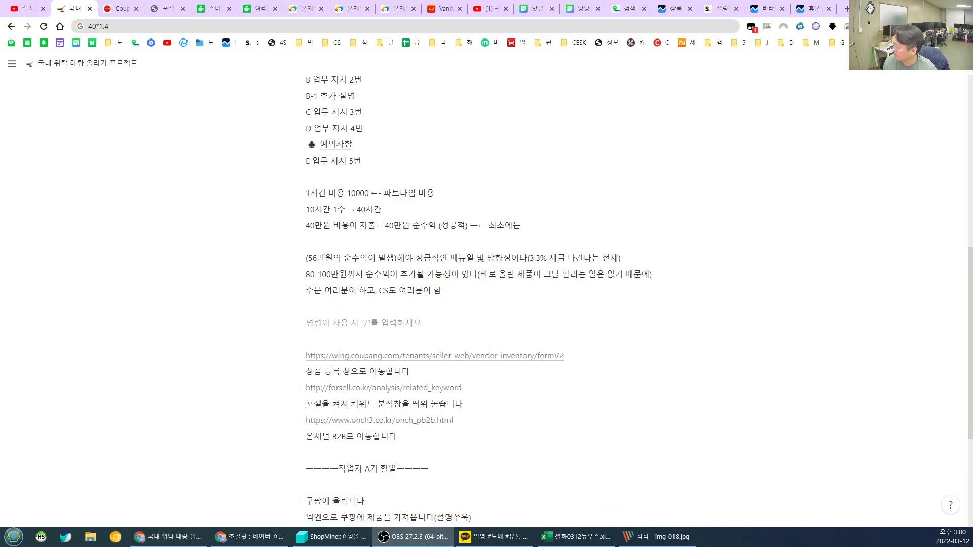